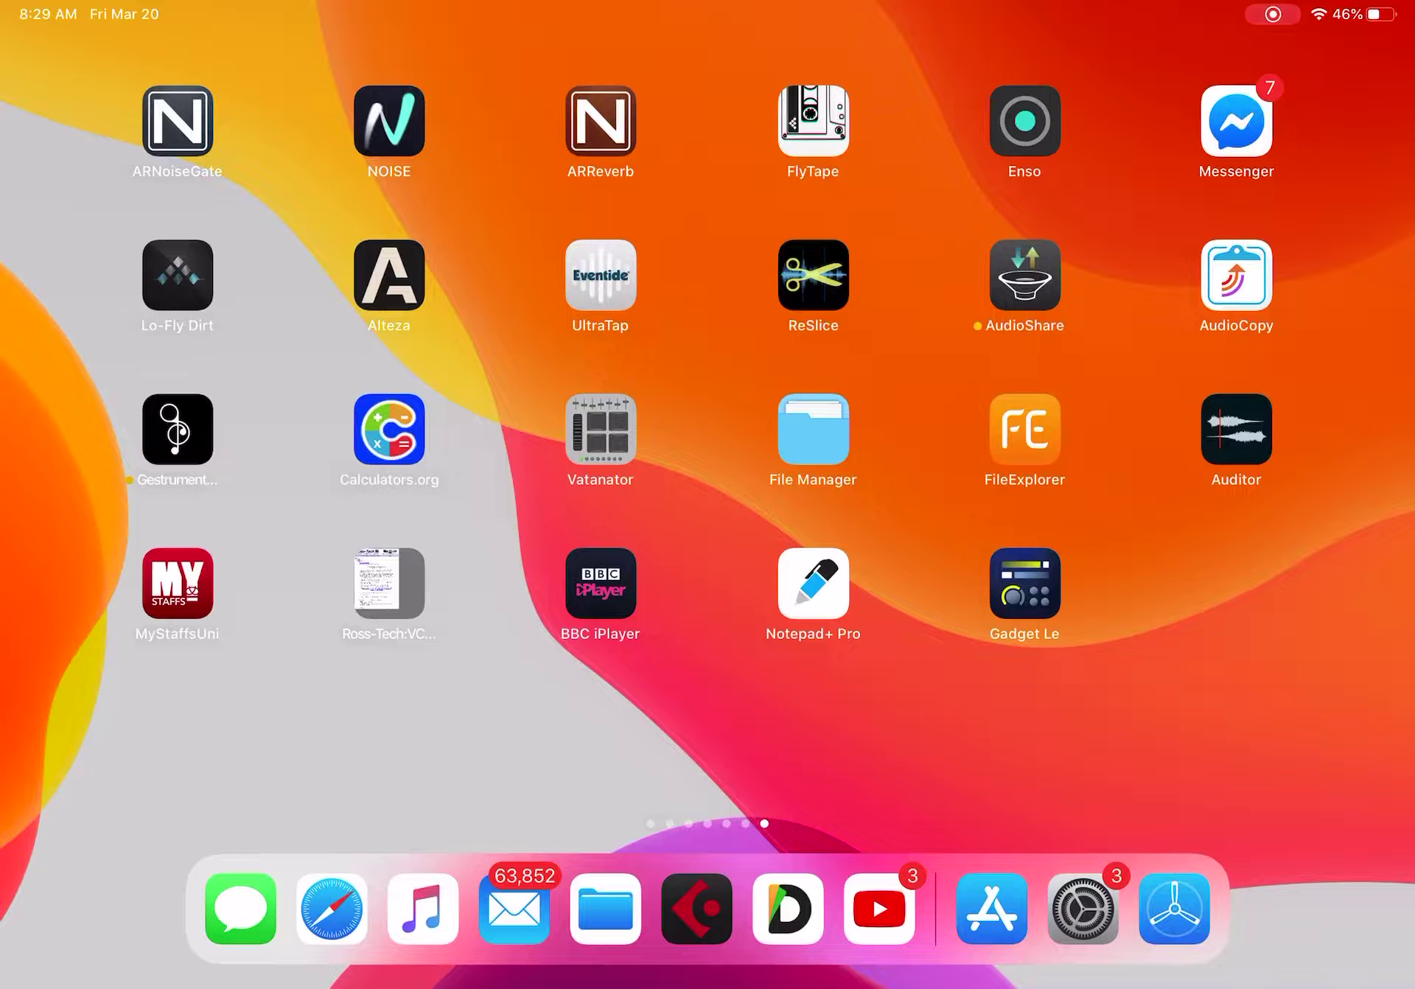
- Launch Files from the dock to browse the downloaded kit folders and zip archives
{"action": "left_click", "coordinate": [606, 909]}
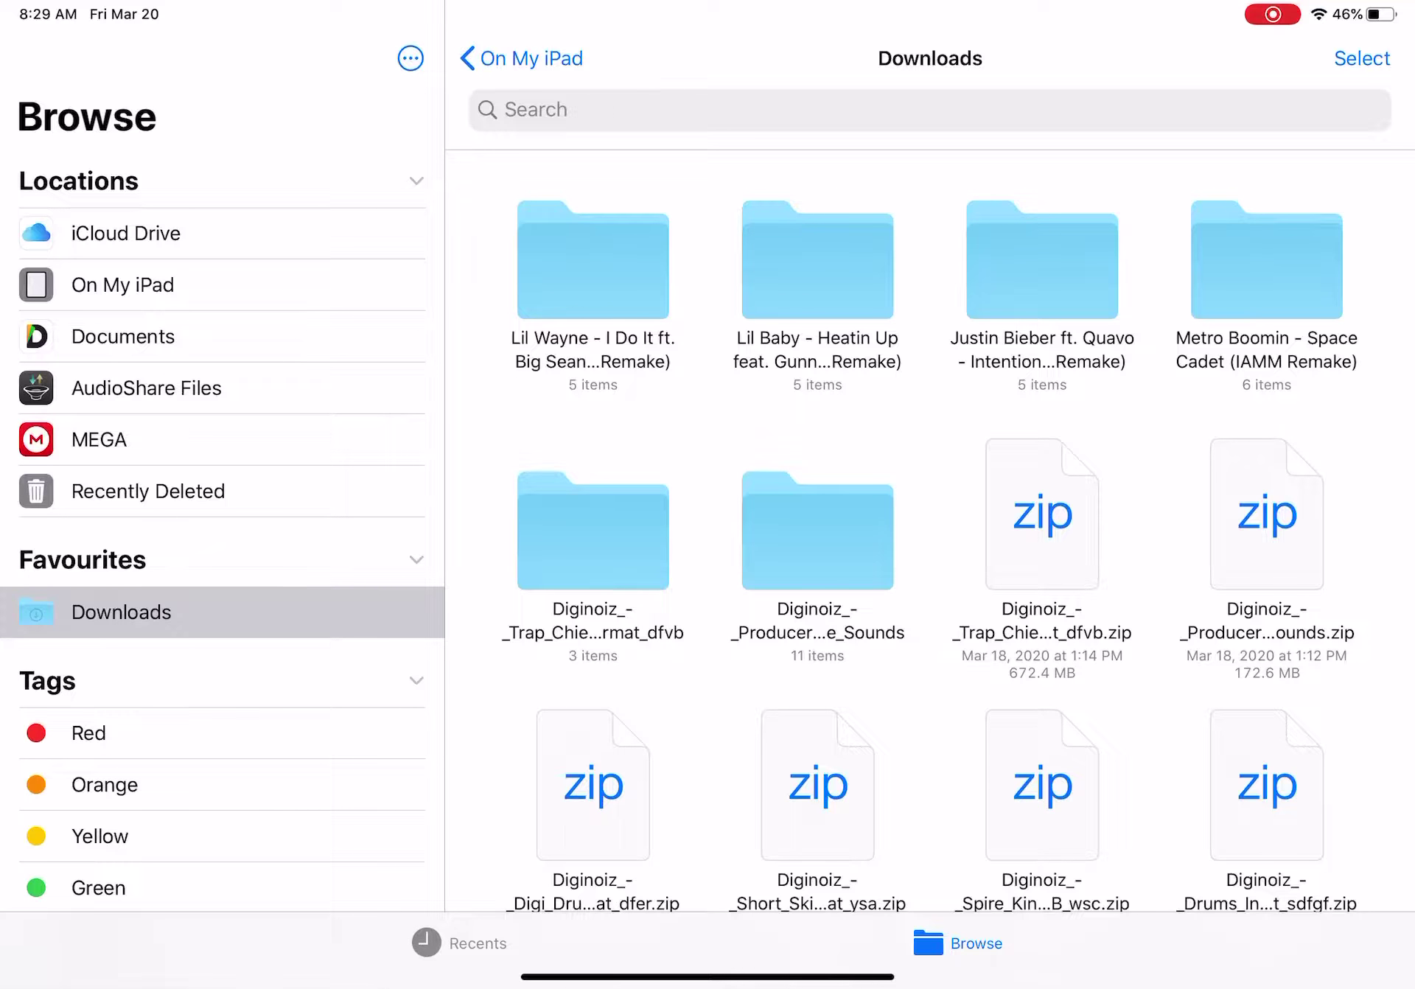
{"action": "scroll", "coordinate": [929, 498], "scroll_direction": "down", "scroll_amount": 5}
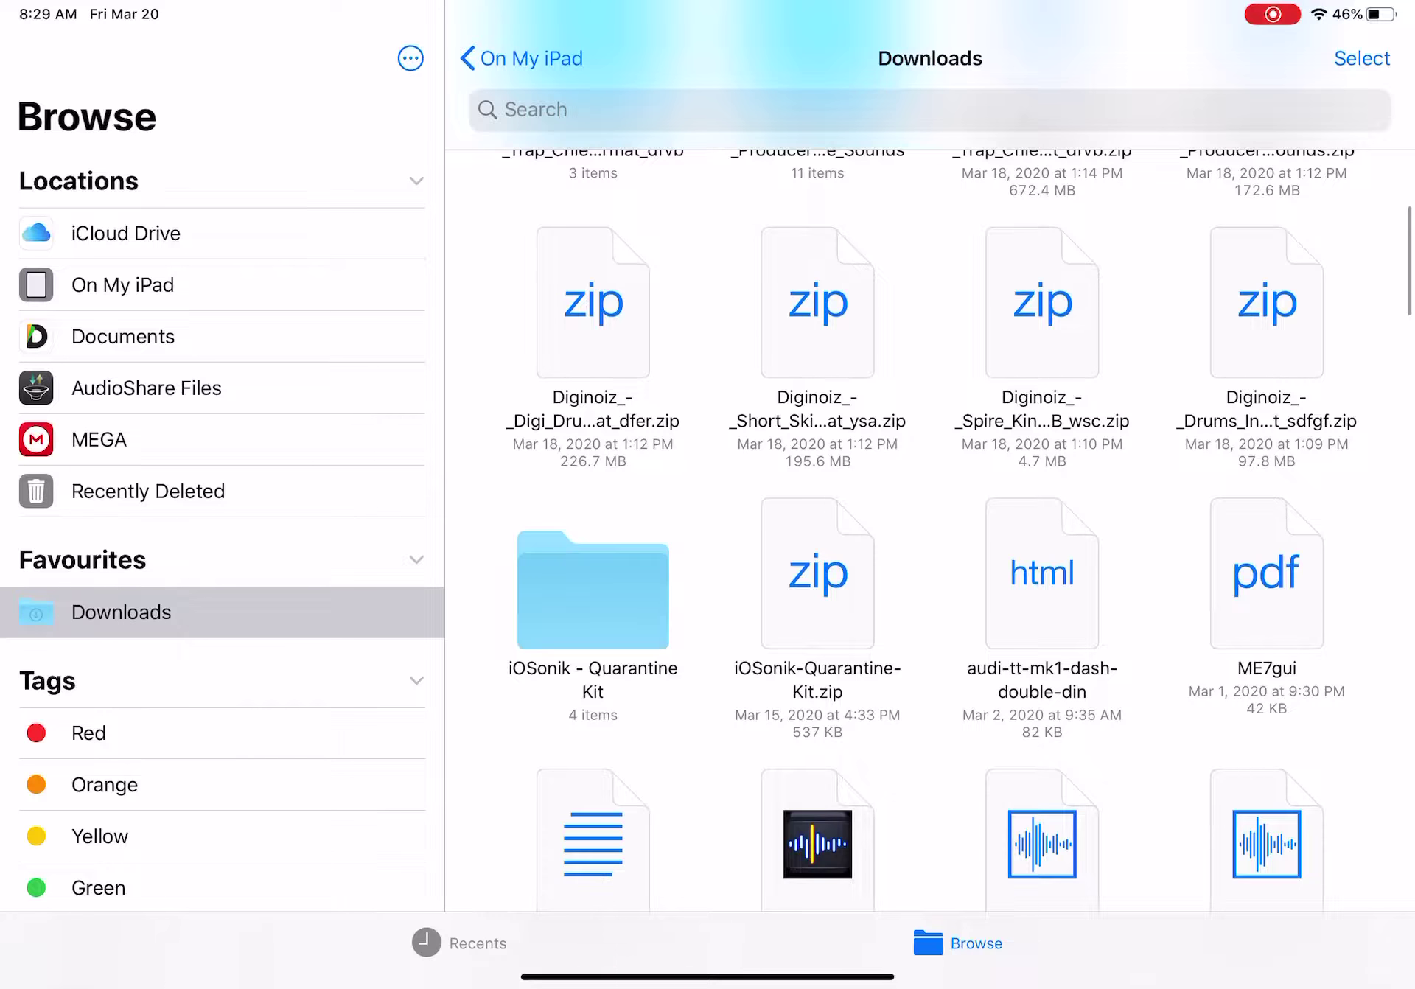
{"action": "scroll", "coordinate": [929, 498], "scroll_direction": "up", "scroll_amount": 5}
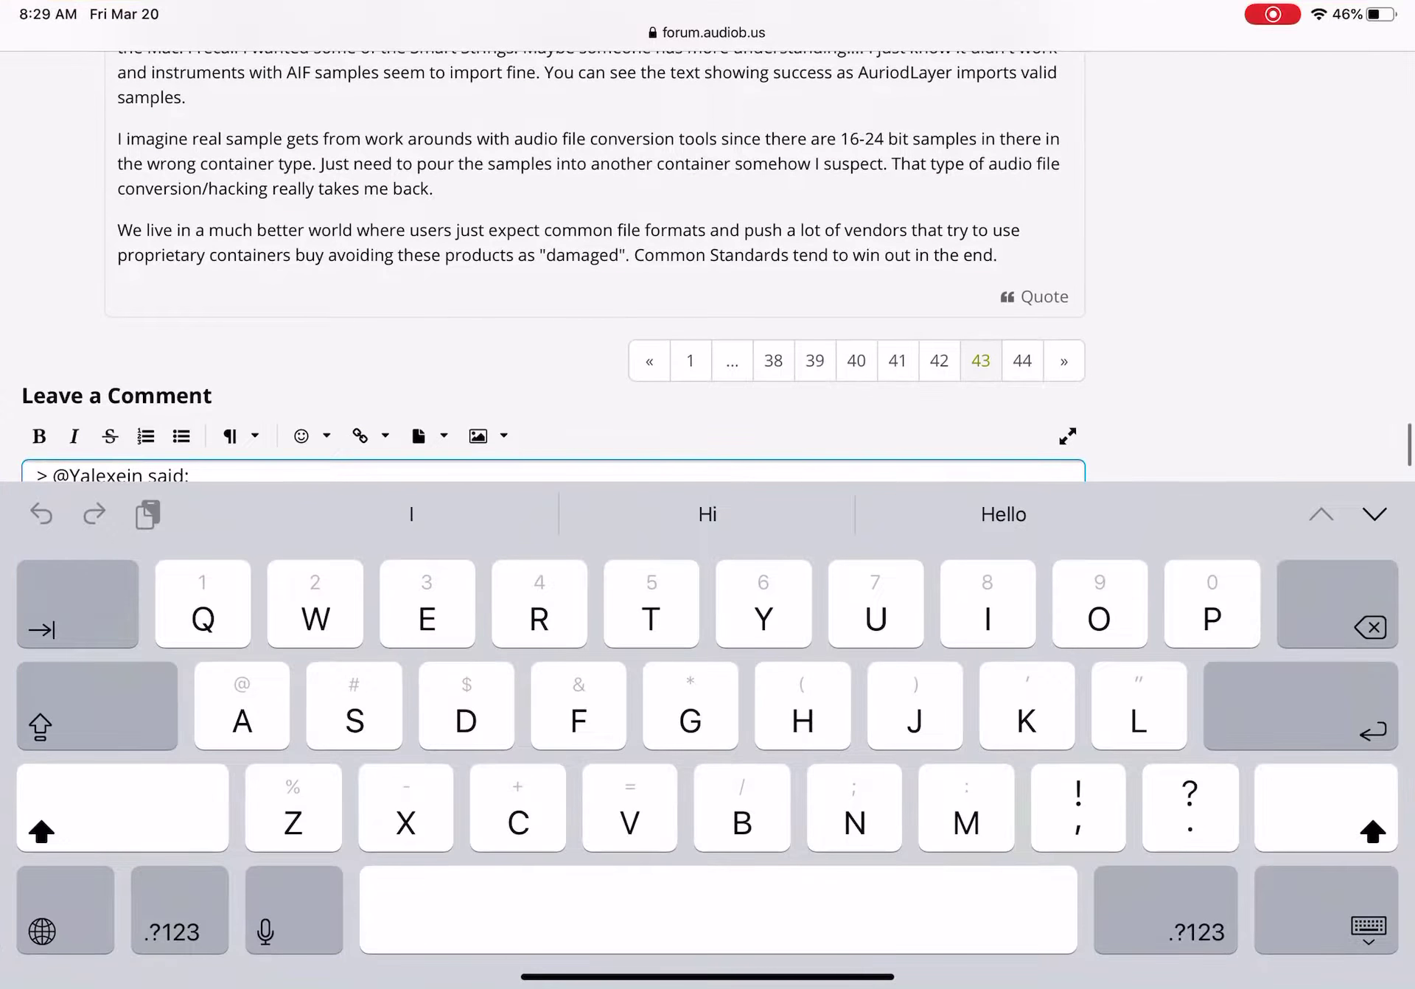
- Search imamusicmogul, open the Intentions remake post and download its Logic X Session
{"action": "left_click", "coordinate": [707, 53]}
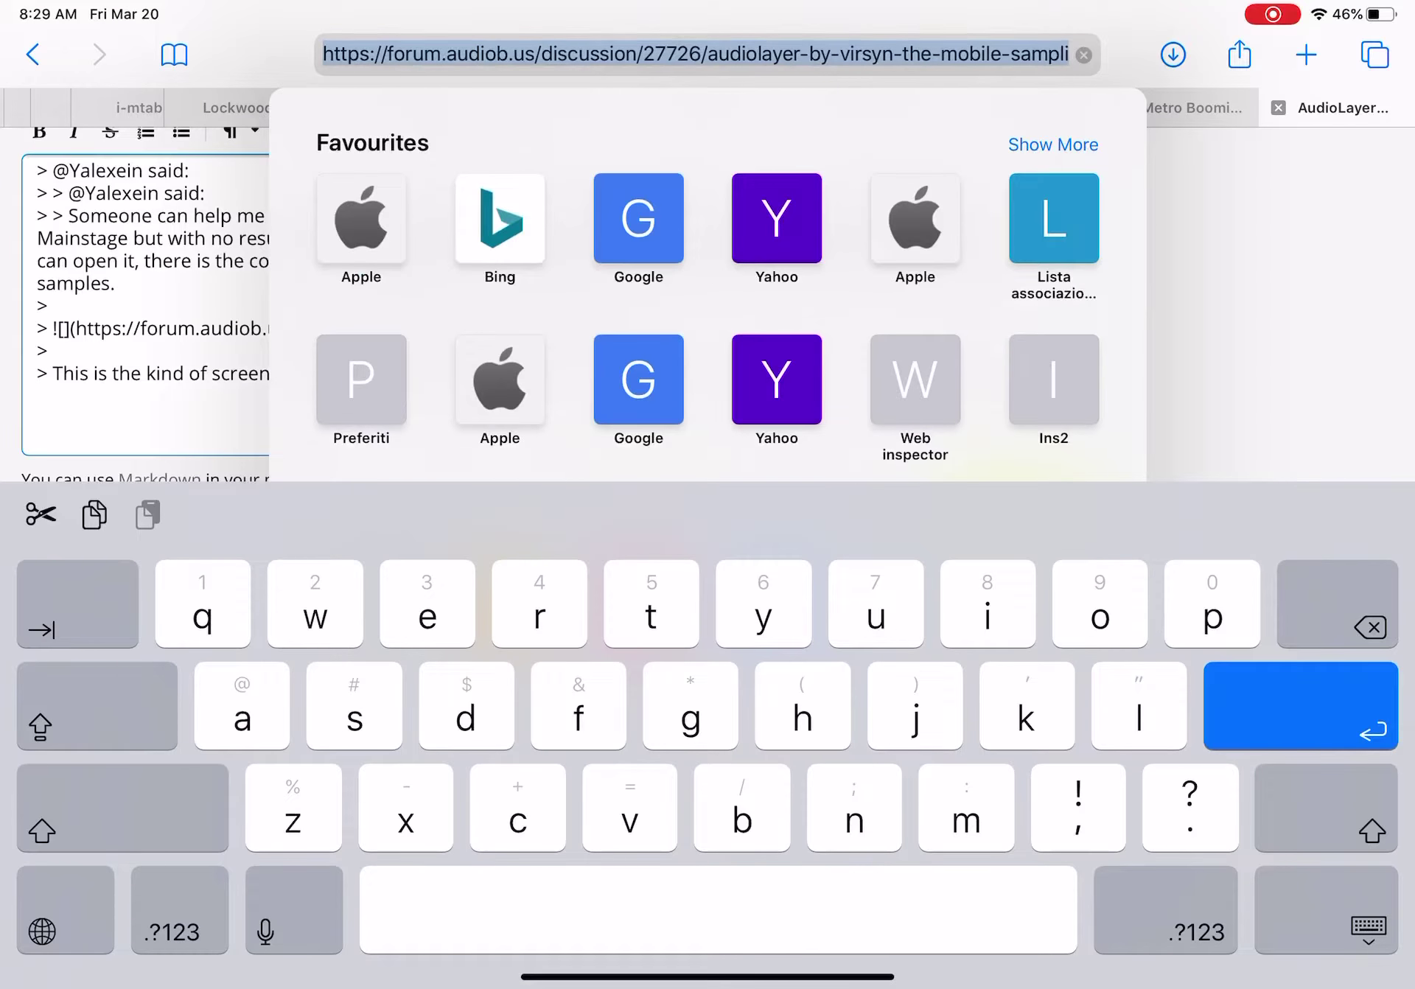
{"action": "type", "text": "iam"}
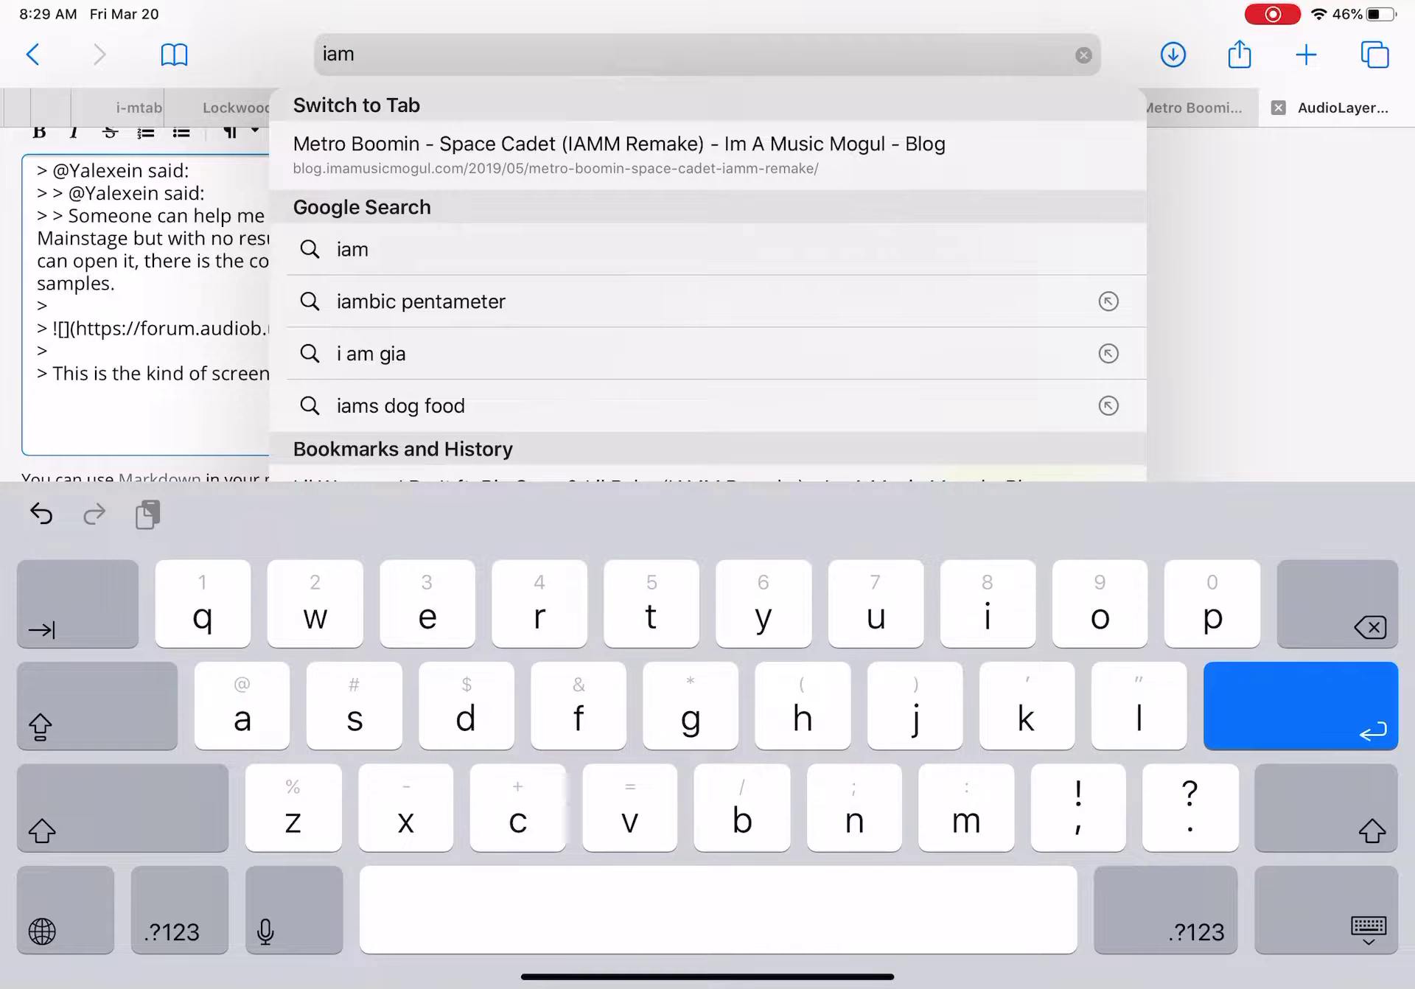
{"action": "type", "text": "mmu"}
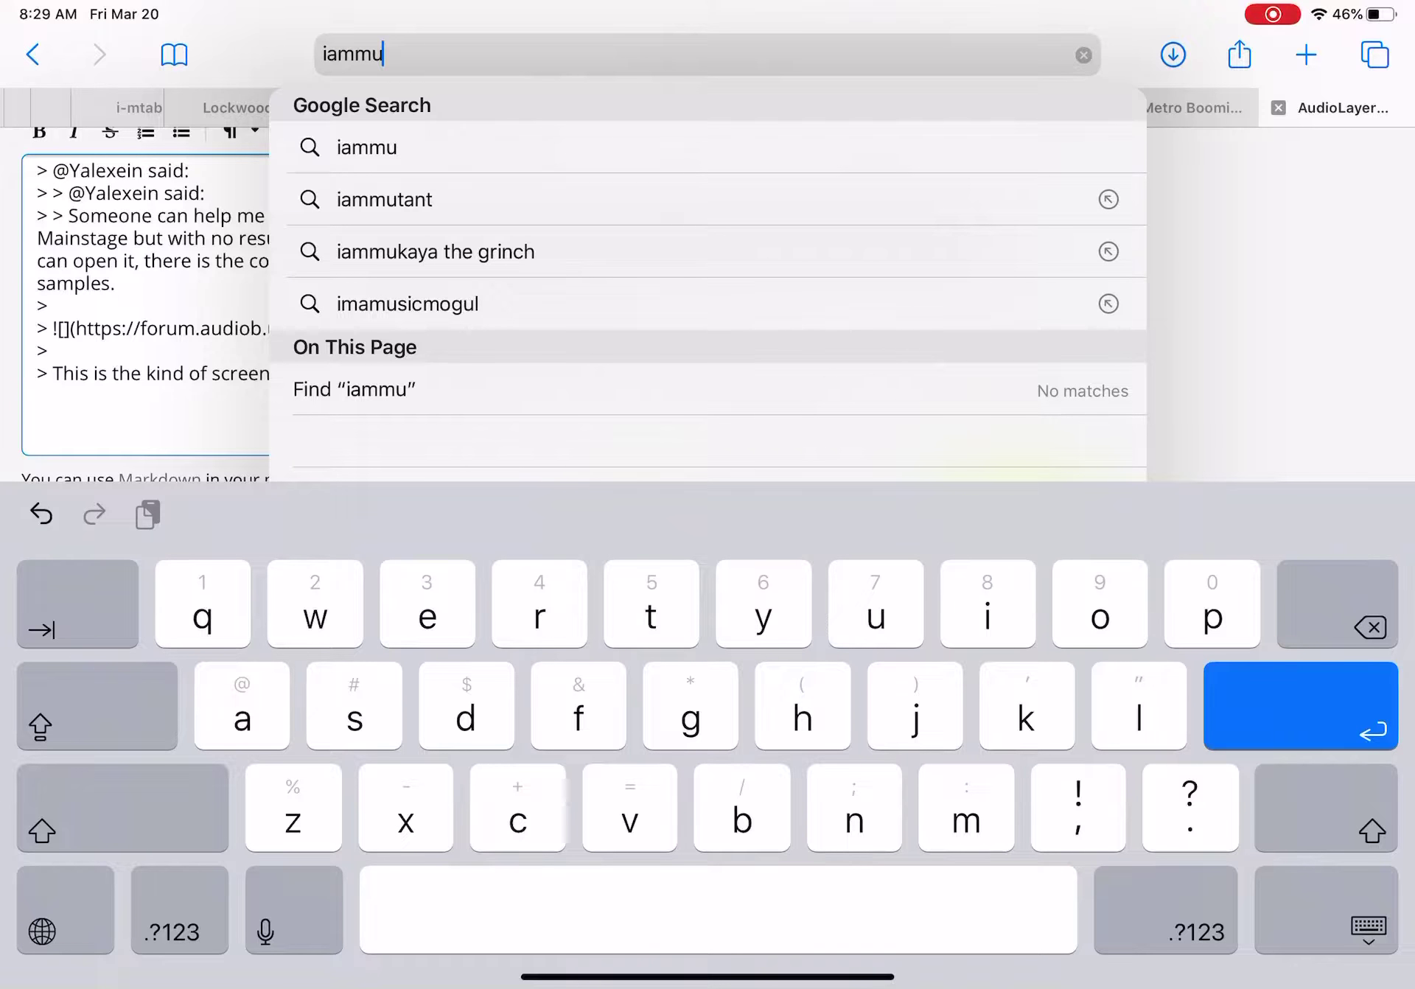
{"action": "left_click", "coordinate": [406, 302]}
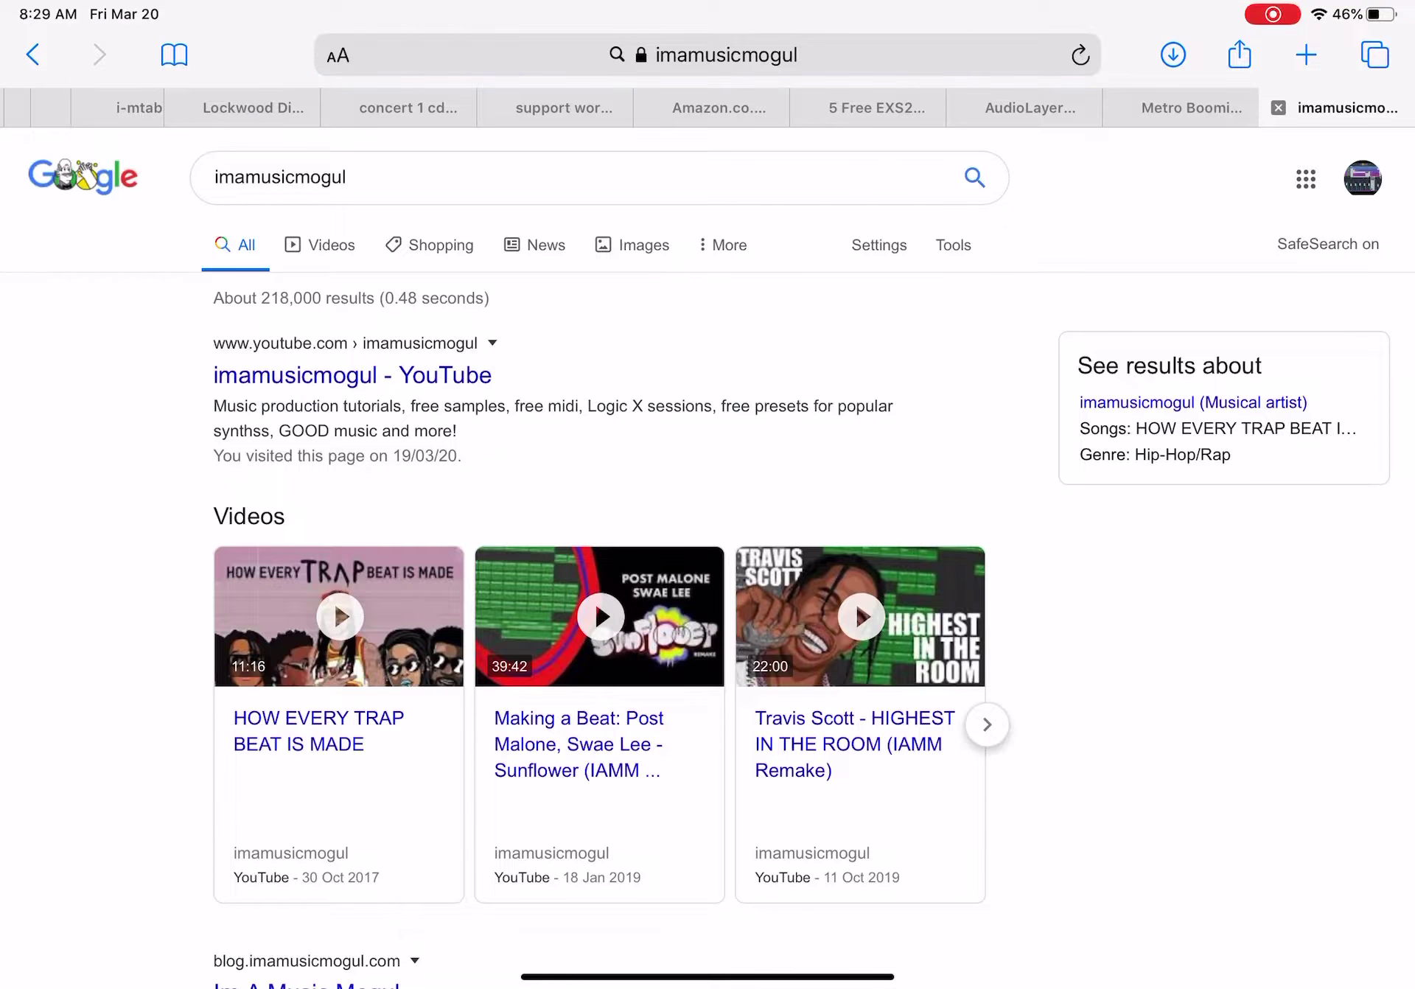
{"action": "scroll", "coordinate": [707, 554], "scroll_direction": "down", "scroll_amount": 5}
{"action": "left_click", "coordinate": [307, 483]}
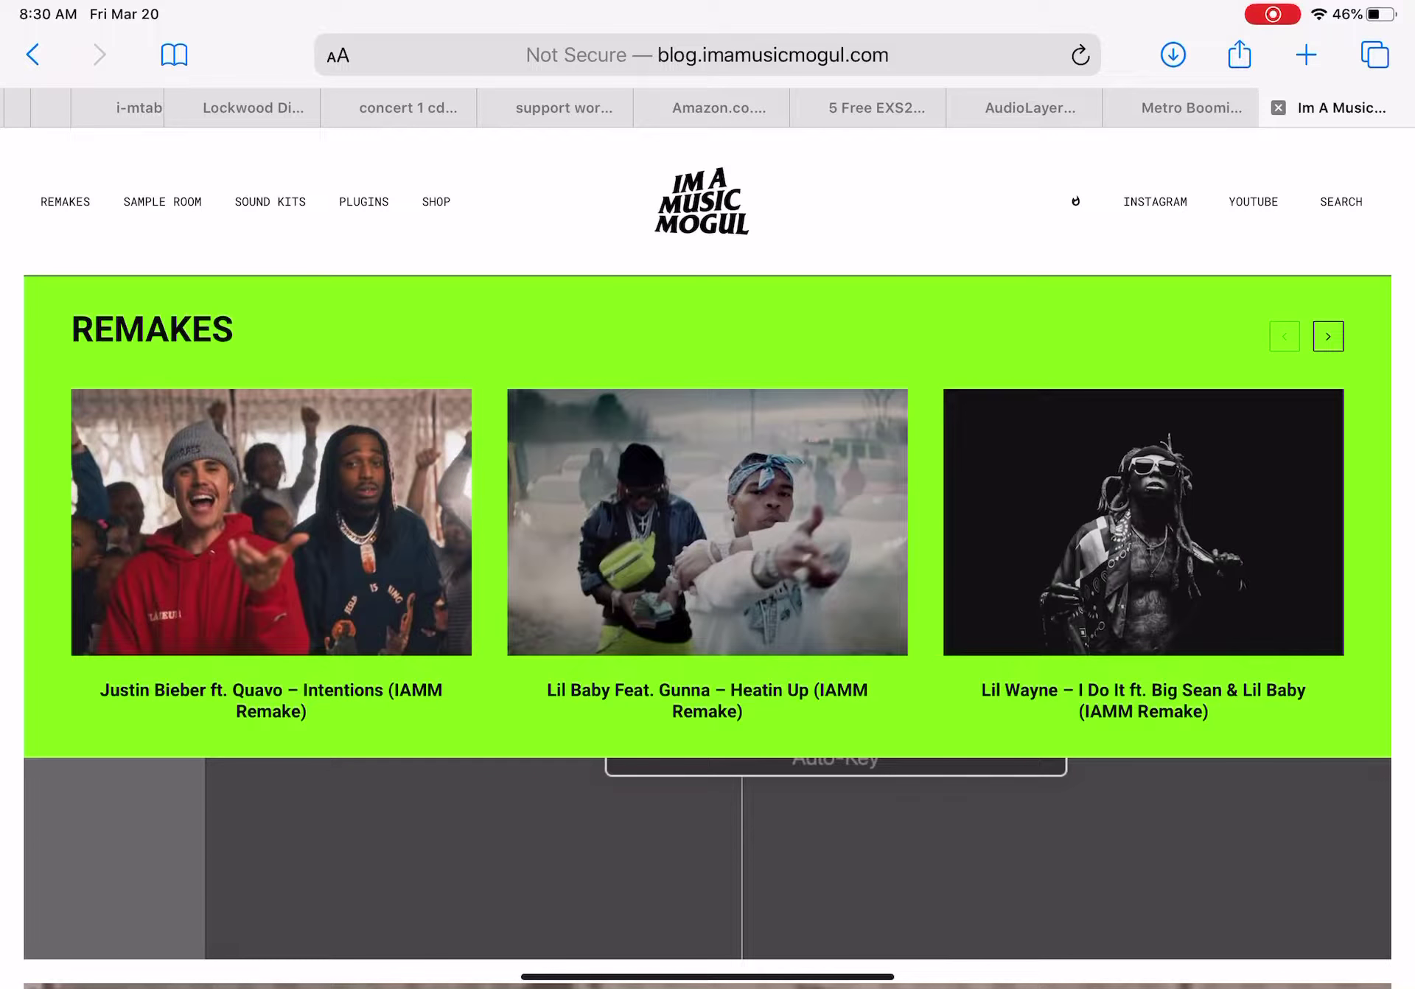
{"action": "left_click", "coordinate": [271, 523]}
{"action": "scroll", "coordinate": [707, 553], "scroll_direction": "down", "scroll_amount": 8}
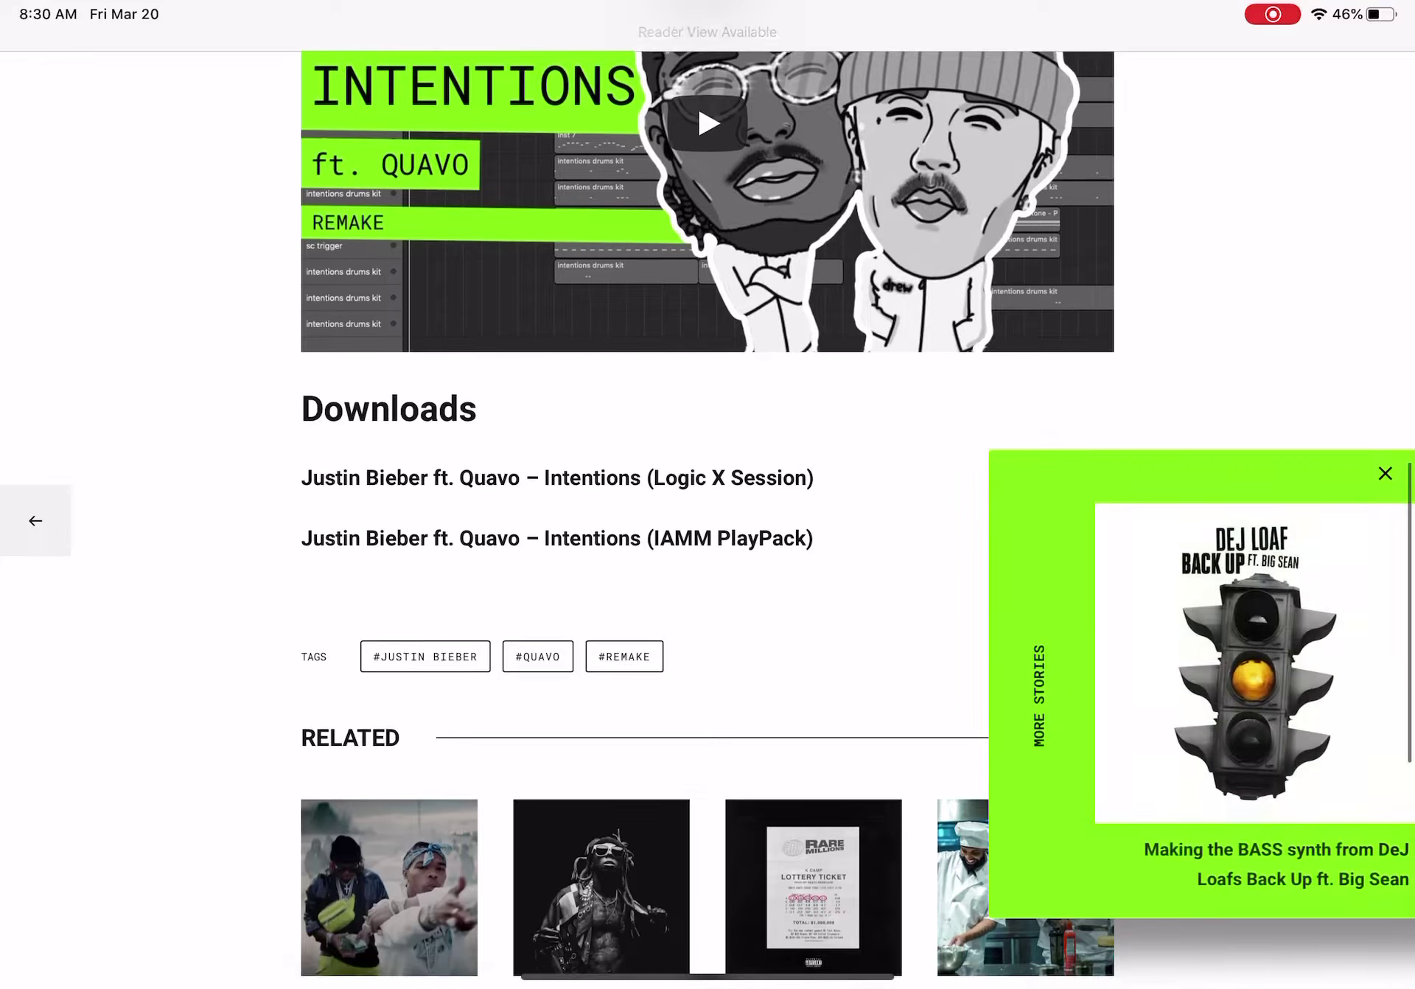
{"action": "left_click", "coordinate": [557, 521]}
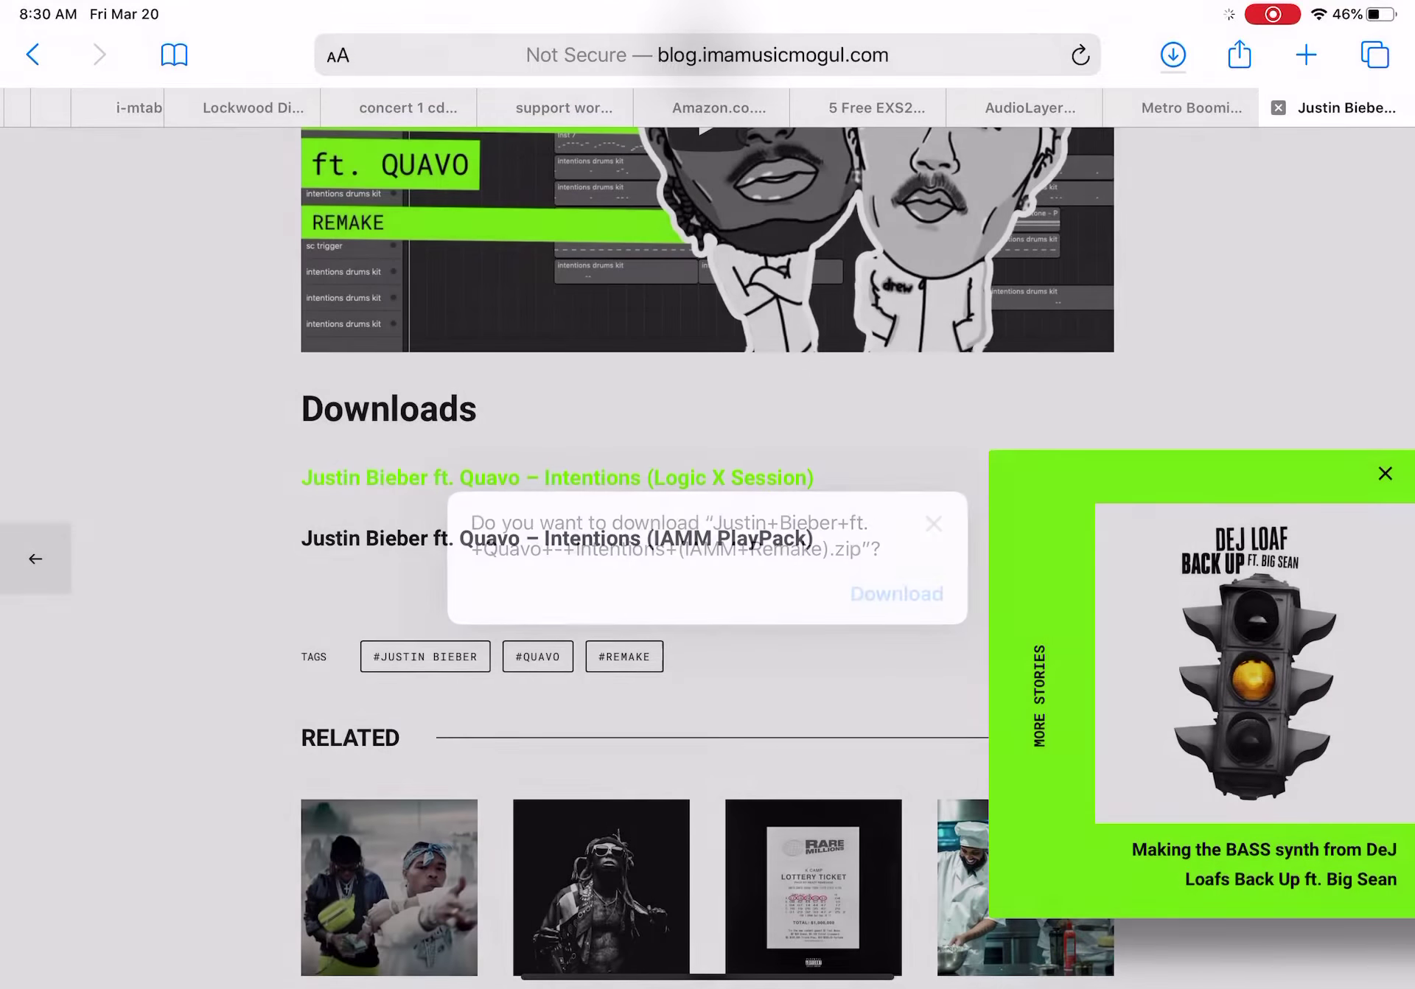
{"action": "left_click", "coordinate": [895, 594]}
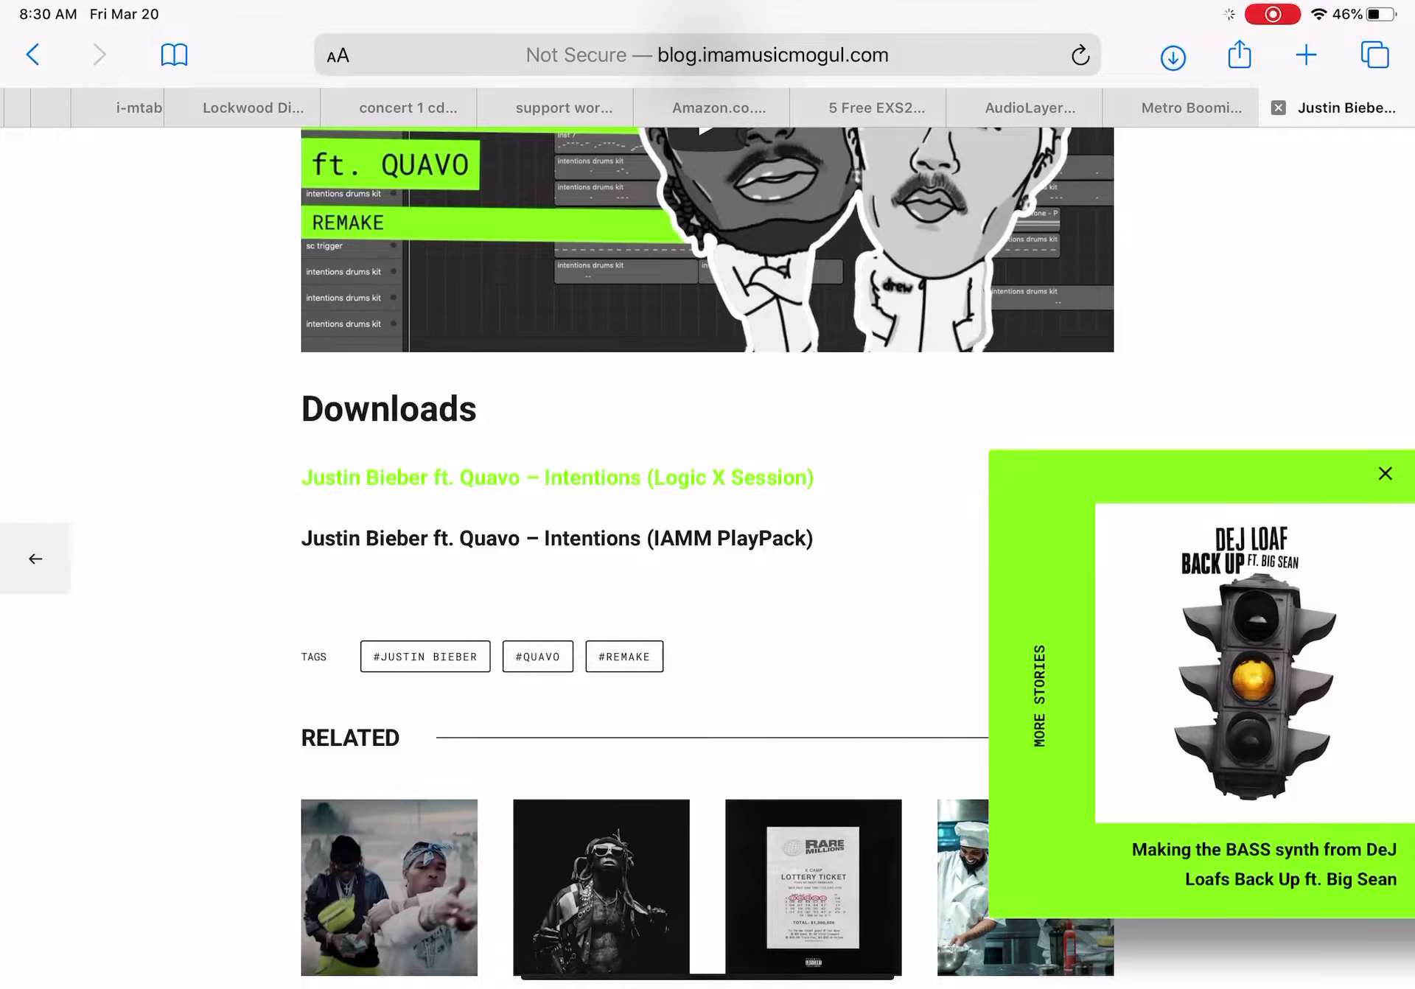
- Extract the downloaded Intentions zip and open the extracted remake folder
{"action": "left_click", "coordinate": [1173, 55]}
{"action": "left_click", "coordinate": [1360, 470]}
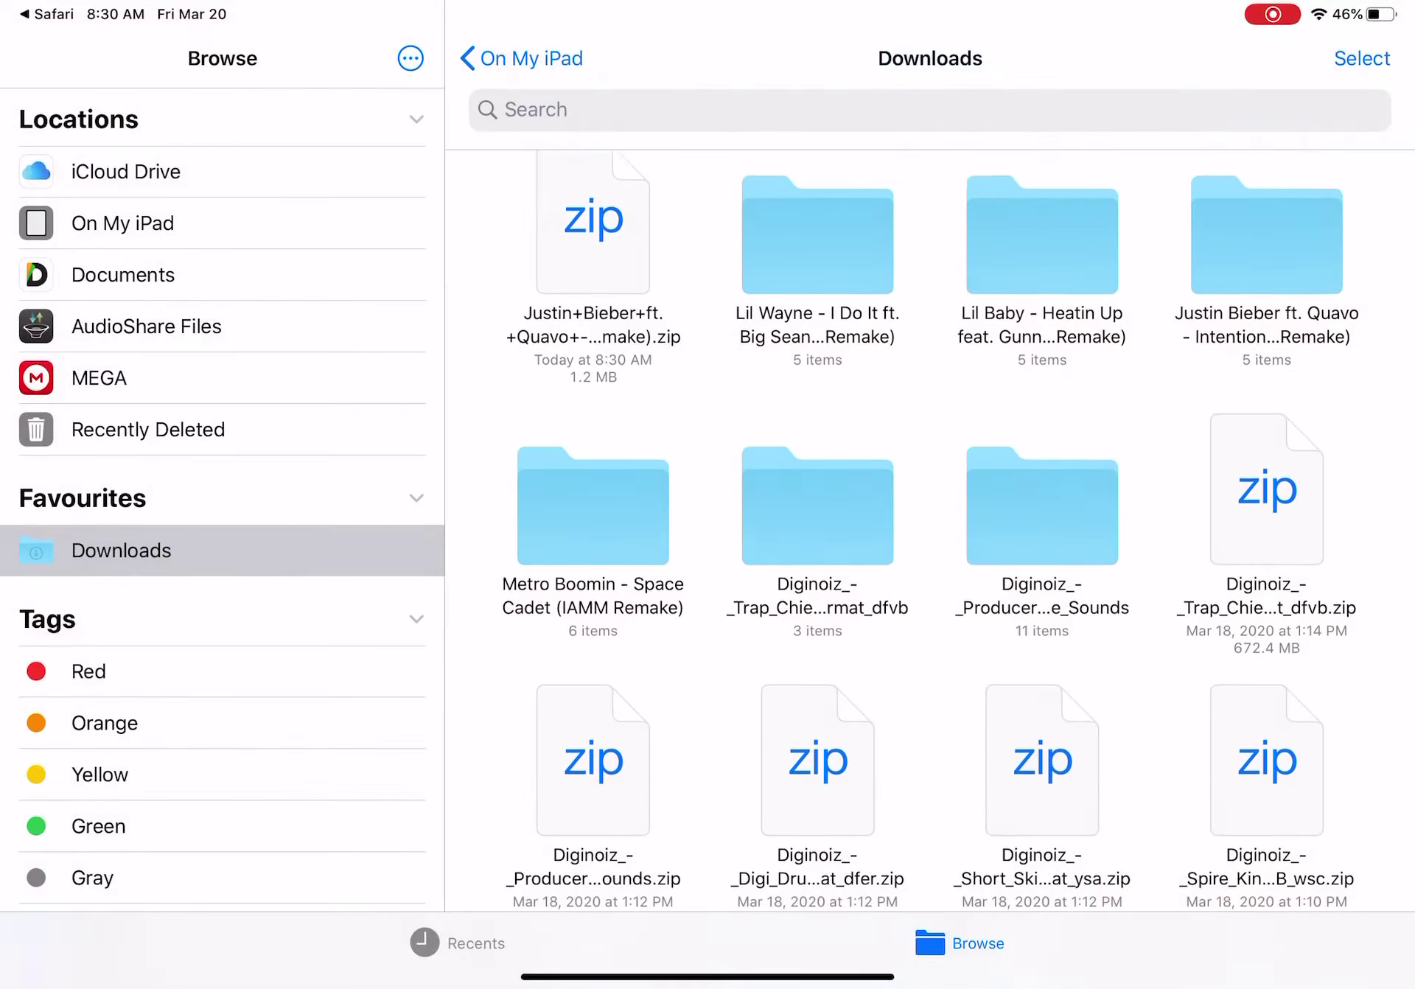
{"action": "left_click", "coordinate": [594, 244]}
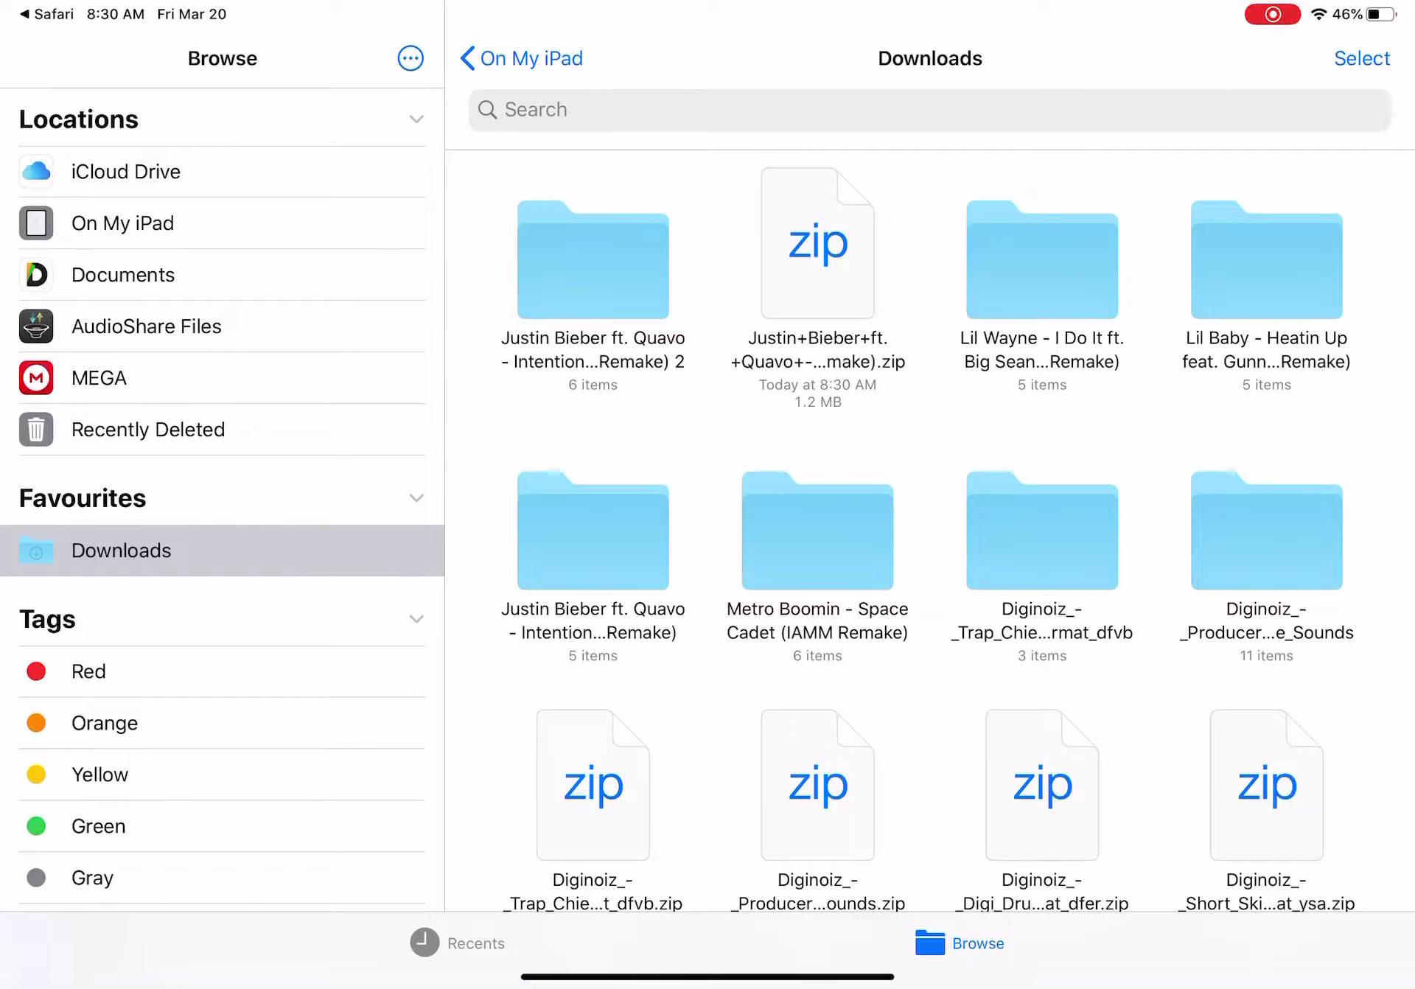
{"action": "left_click", "coordinate": [592, 265]}
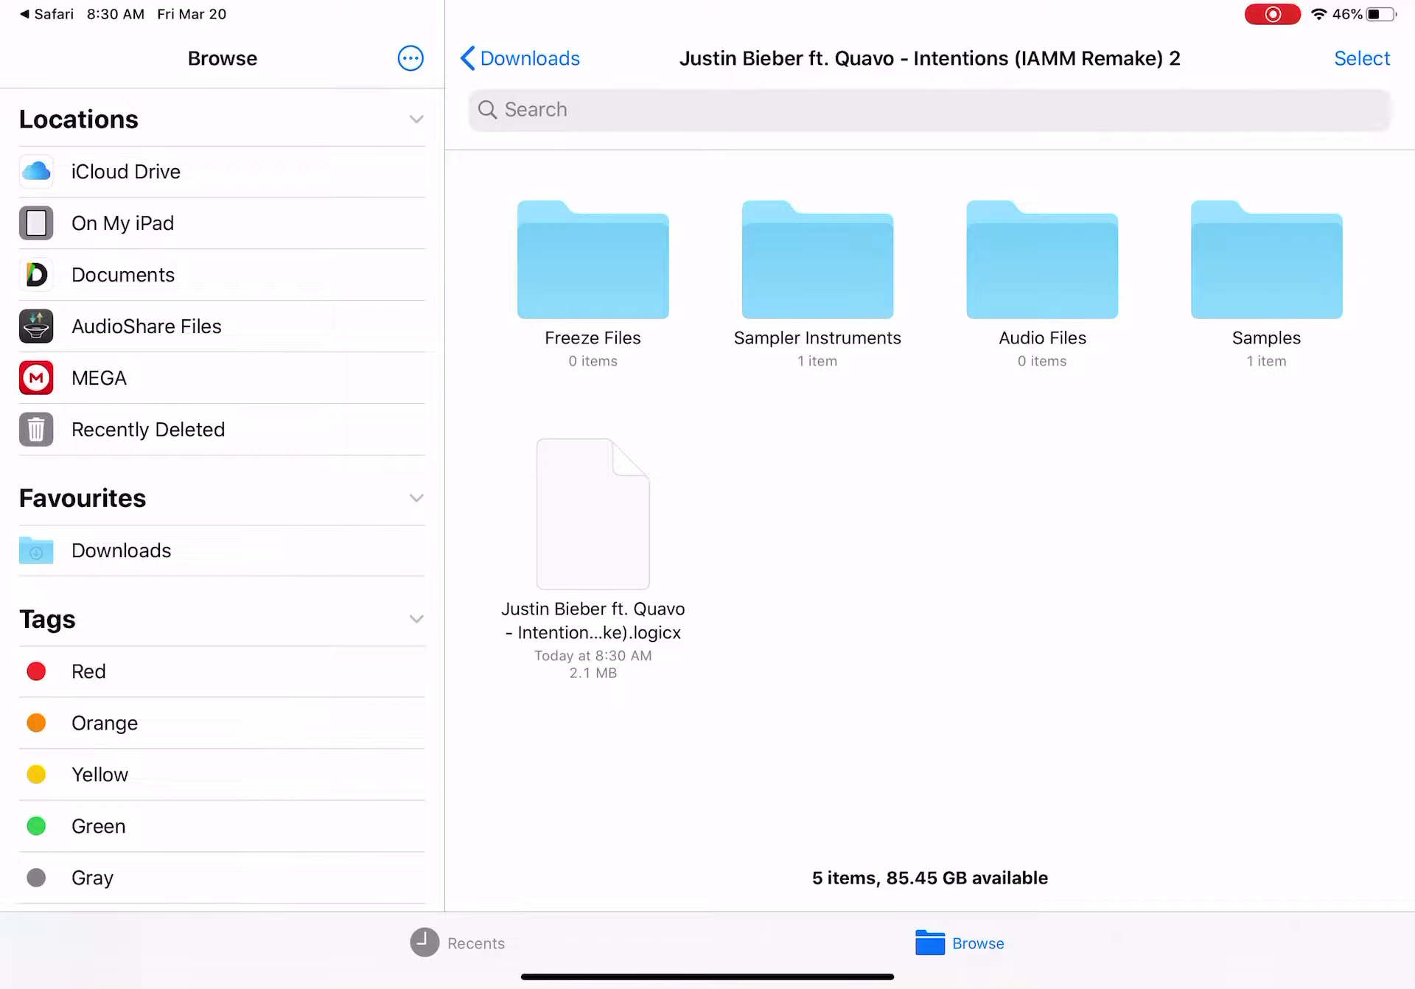
- Move the Samples folder into the Sampler Instruments folder
{"action": "right_click", "coordinate": [1266, 260]}
{"action": "left_click", "coordinate": [773, 553]}
{"action": "left_click_drag", "start_coordinate": [1266, 260], "coordinate": [816, 265]}
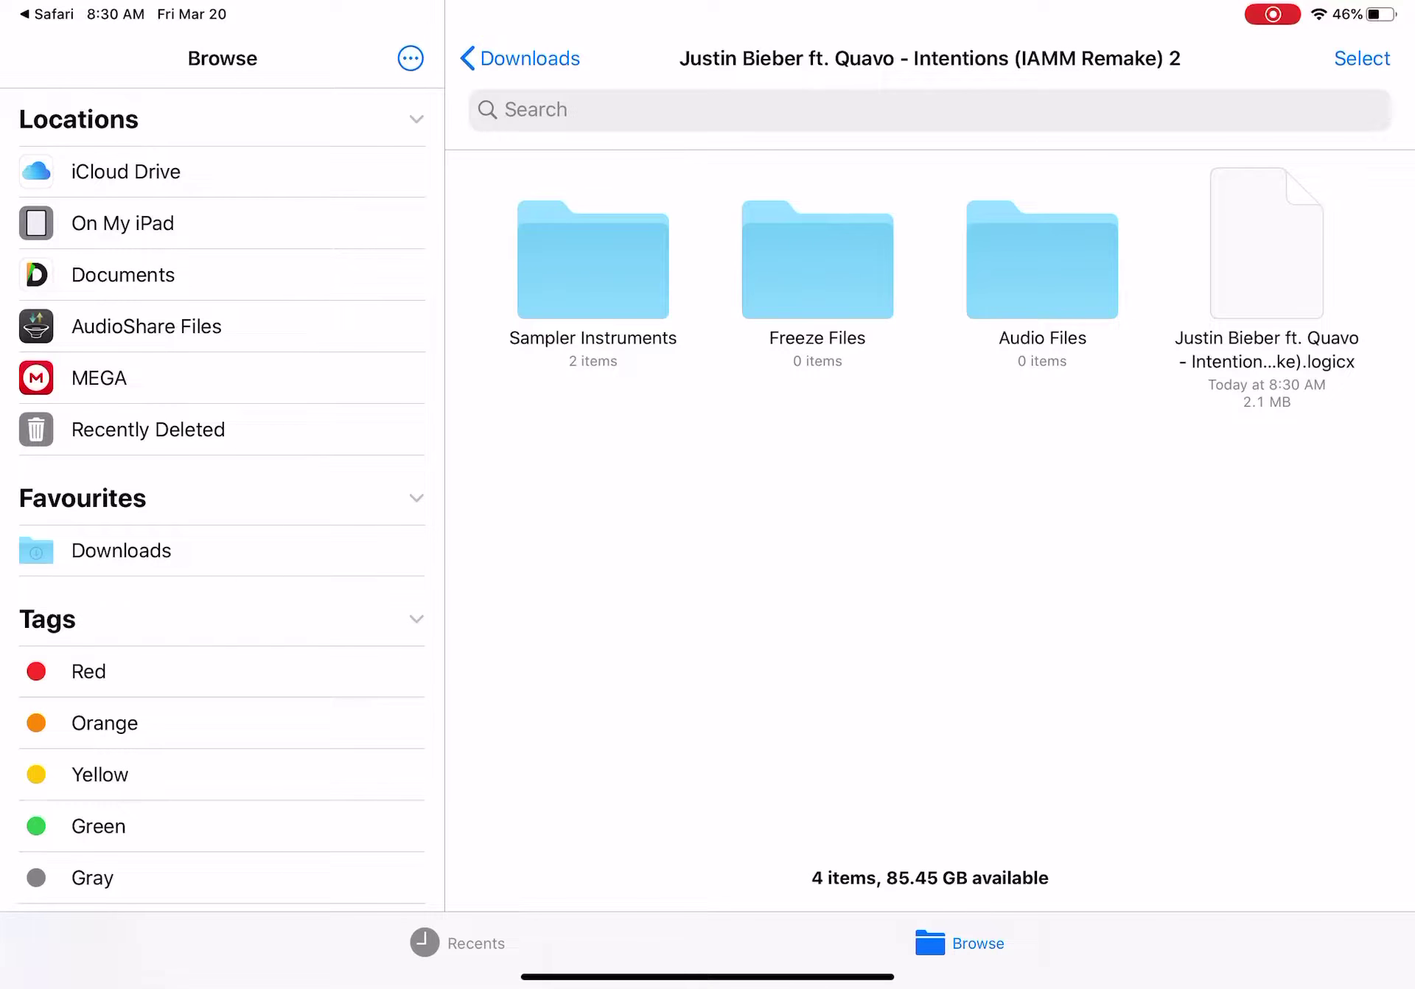
{"action": "left_click", "coordinate": [592, 266]}
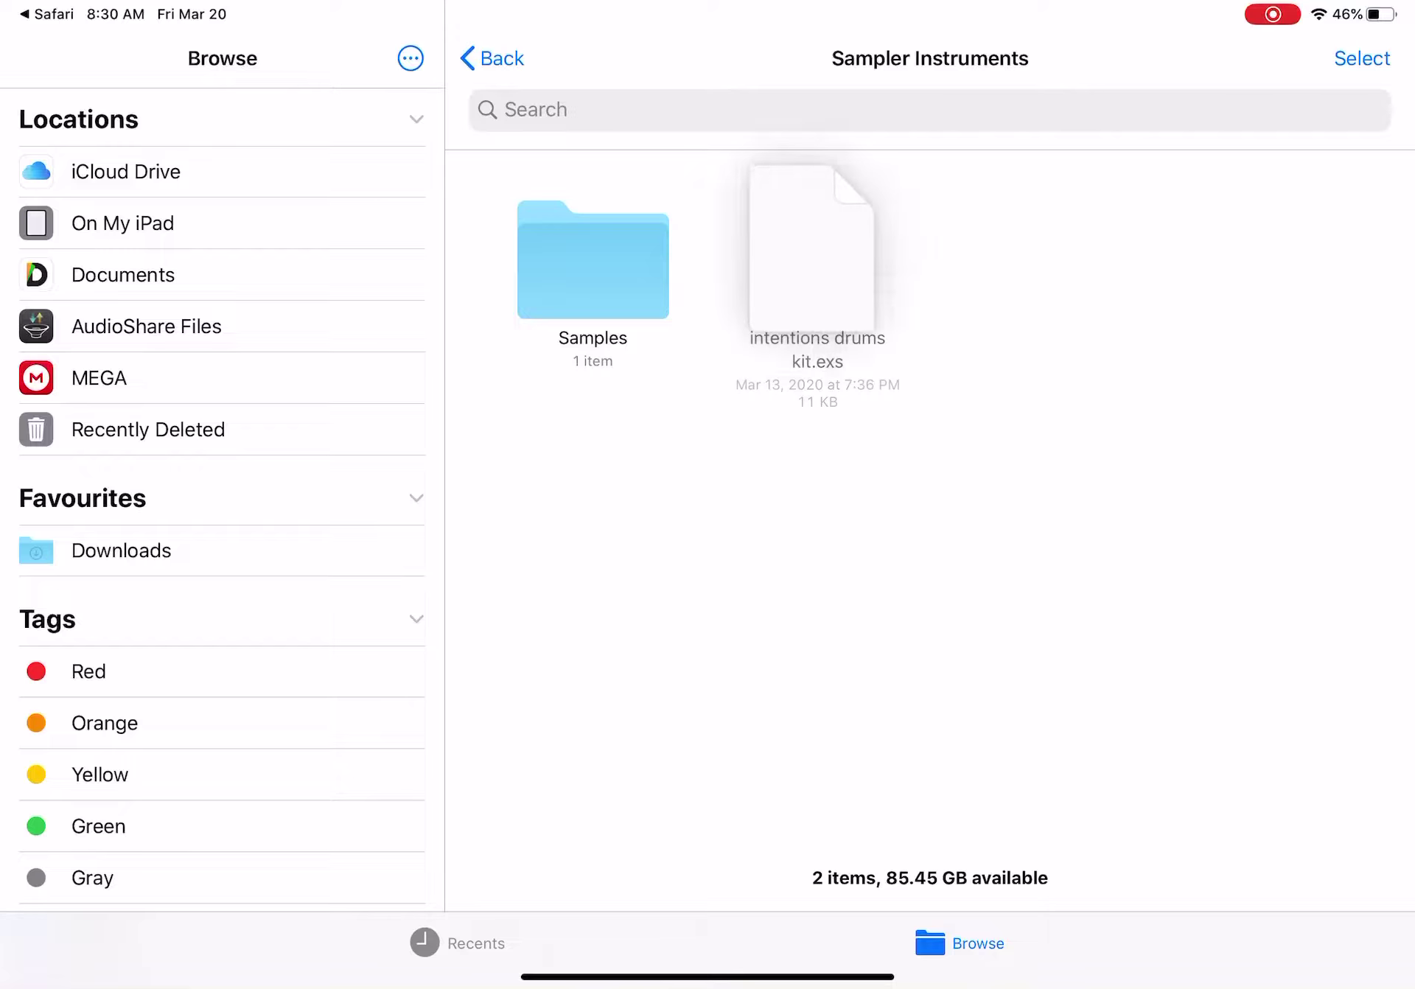
- Move intentions drums kit.exs into Samples' intentions drums kit folder, then call up that folder's actions
{"action": "left_click_drag", "start_coordinate": [817, 243], "coordinate": [593, 265]}
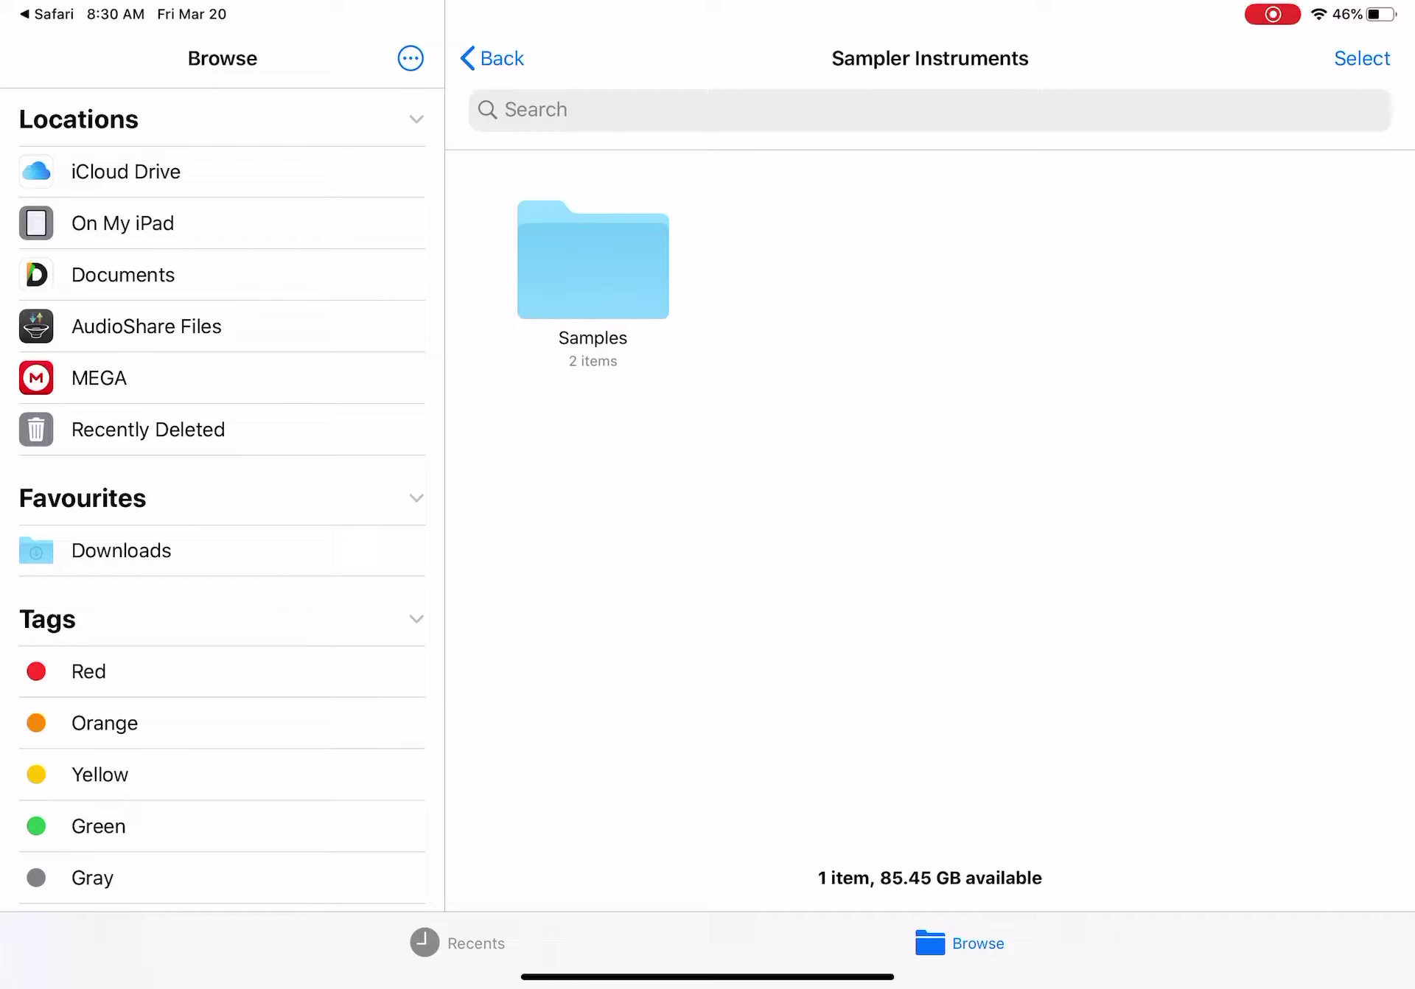
{"action": "left_click", "coordinate": [593, 265]}
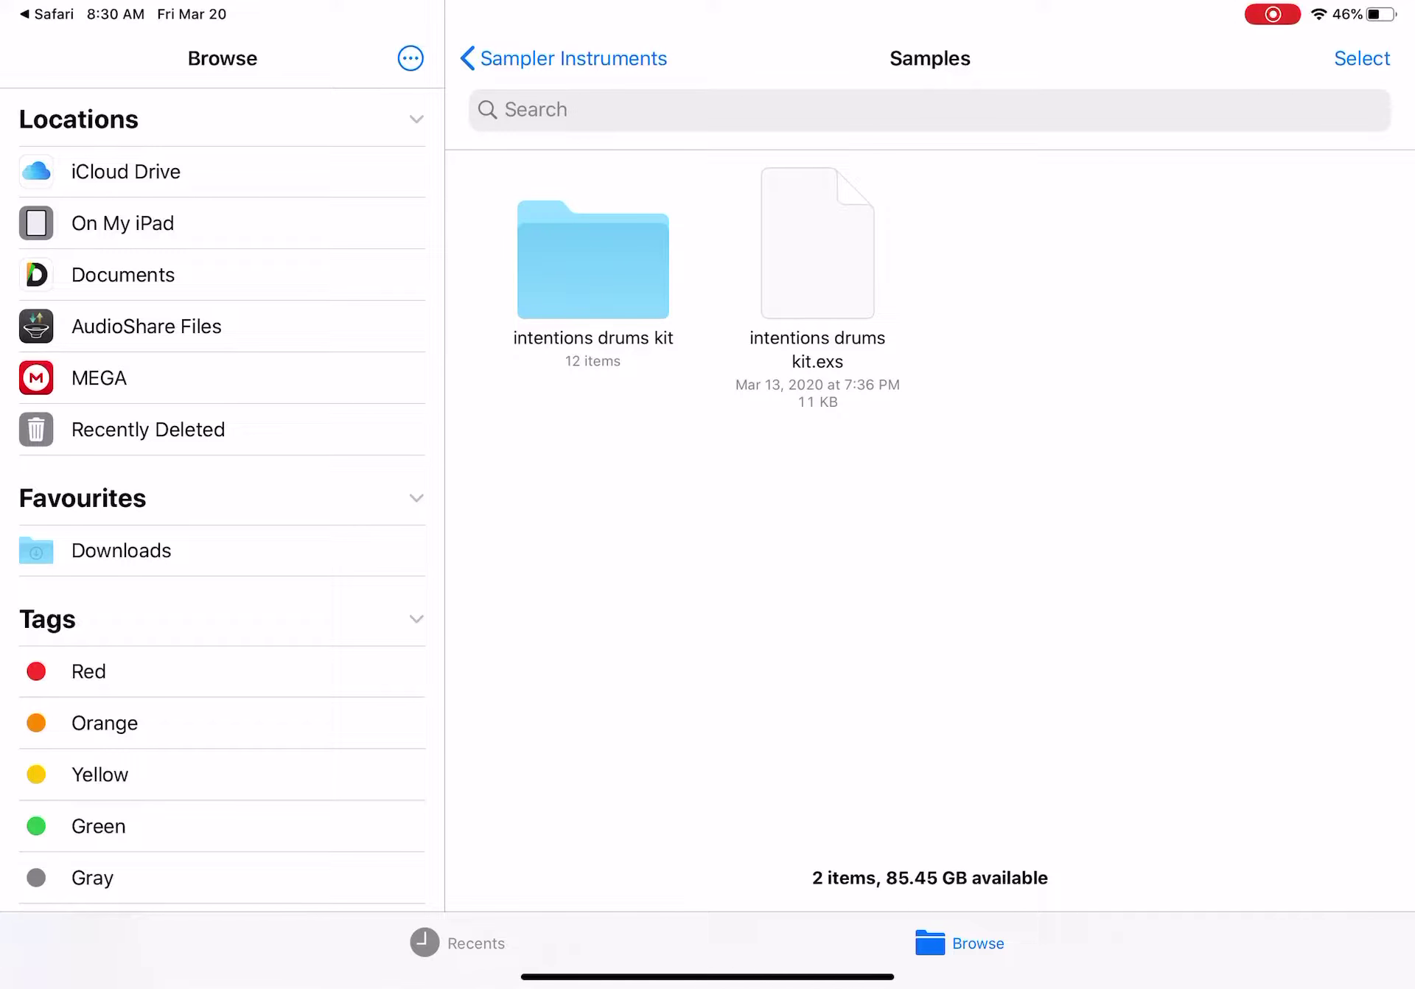
{"action": "left_click_drag", "start_coordinate": [817, 243], "coordinate": [592, 266]}
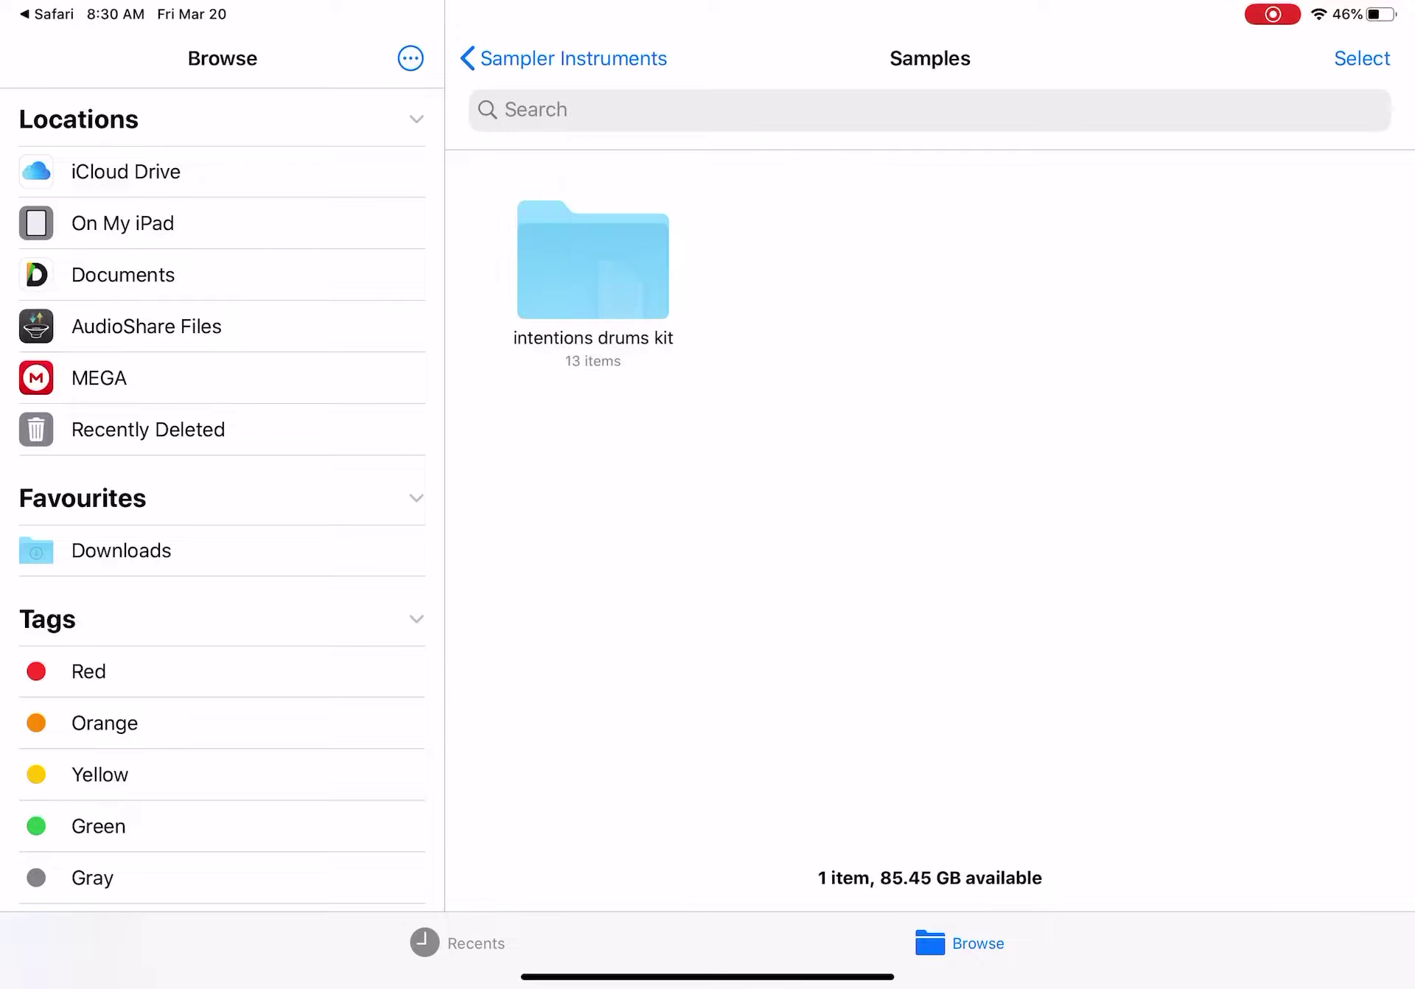
{"action": "left_click", "coordinate": [593, 266]}
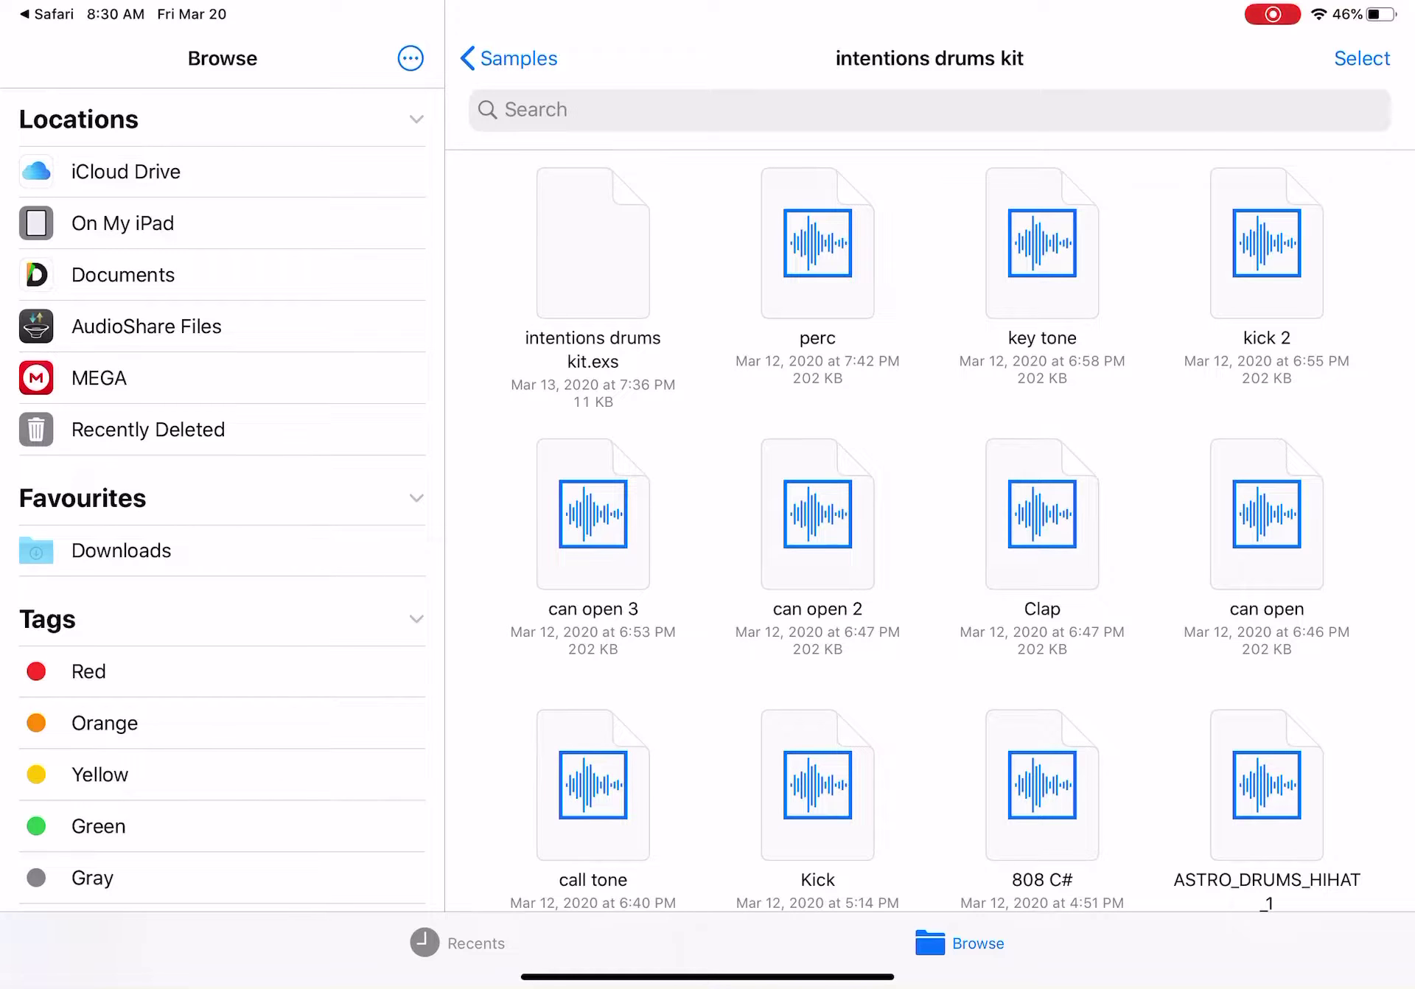
{"action": "scroll", "coordinate": [928, 531], "scroll_direction": "down", "scroll_amount": 5}
{"action": "scroll", "coordinate": [929, 531], "scroll_direction": "up", "scroll_amount": 5}
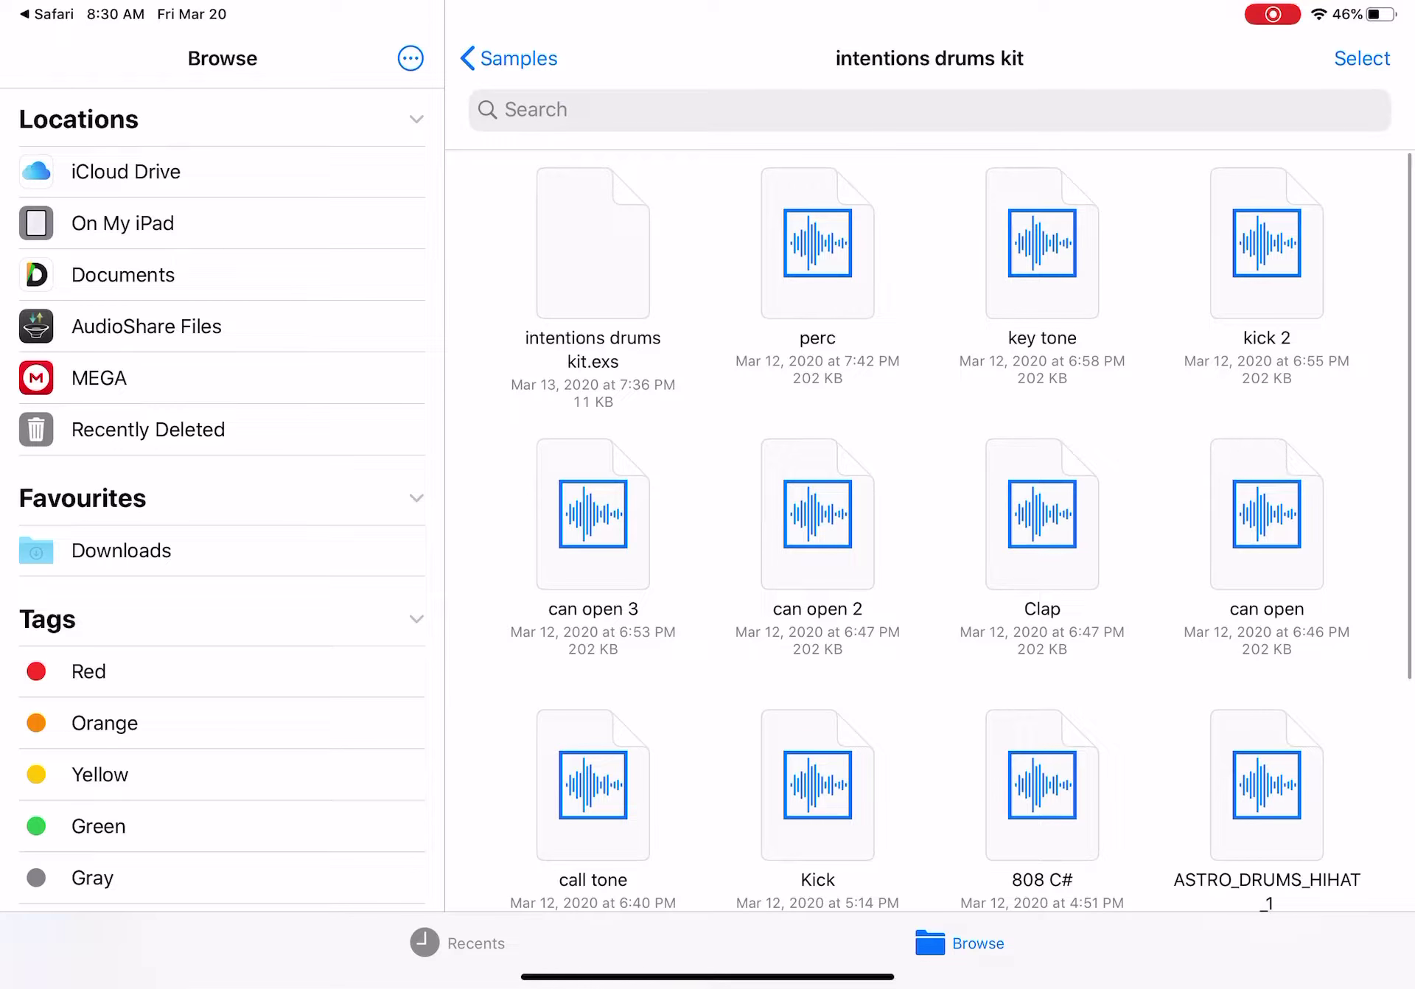
{"action": "left_click", "coordinate": [508, 57]}
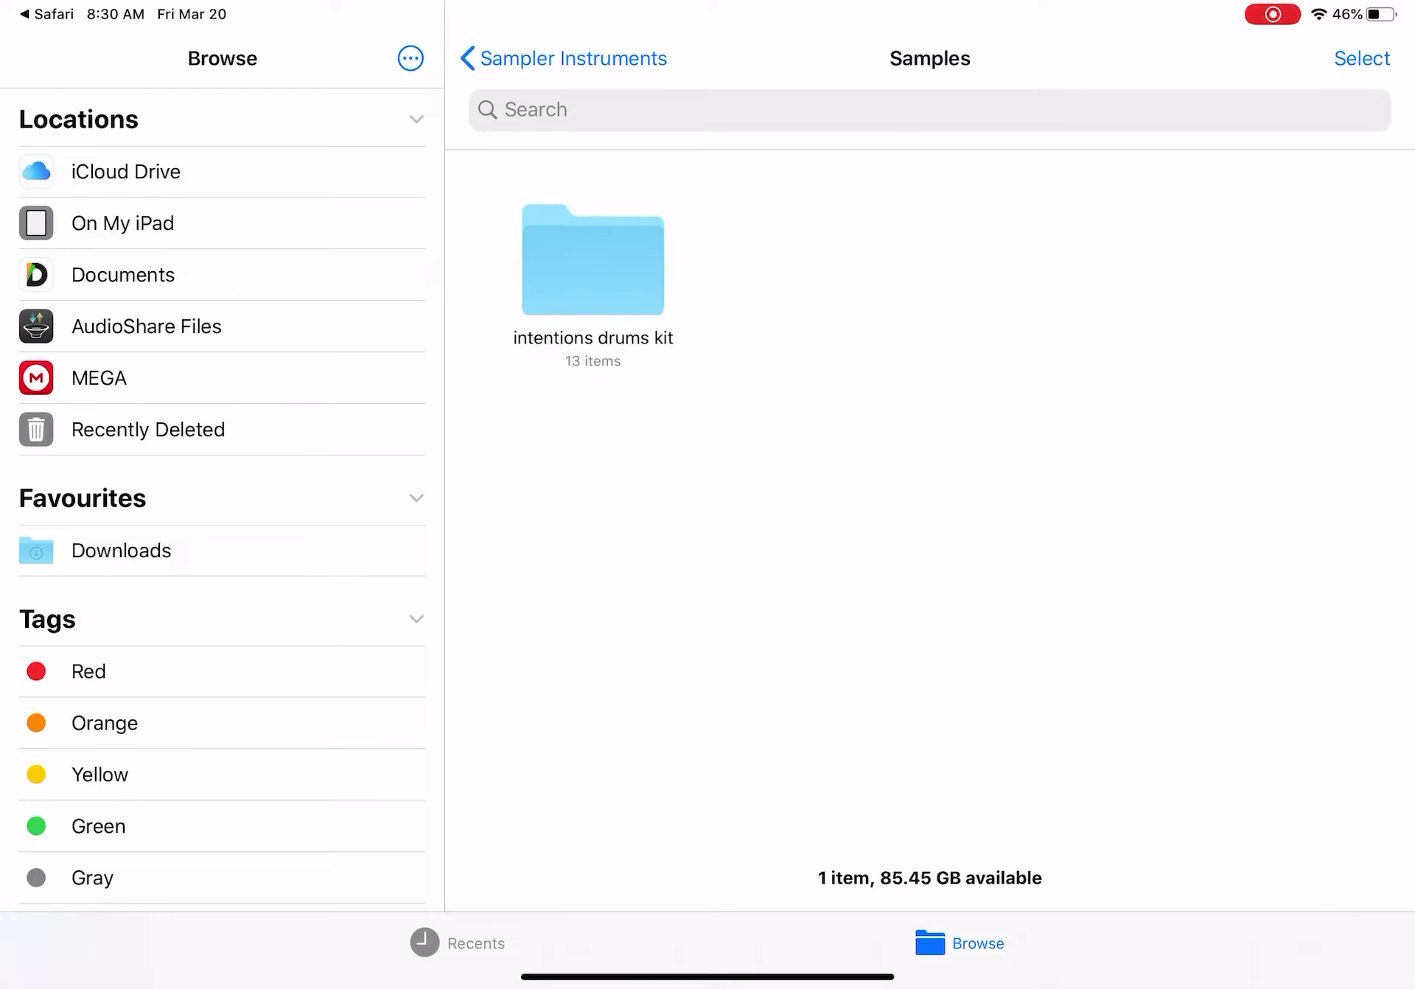
{"action": "right_click", "coordinate": [592, 254]}
- Copy the intentions drums kit folder and go to On My iPad > AudioLayer > import
{"action": "left_click", "coordinate": [1050, 442]}
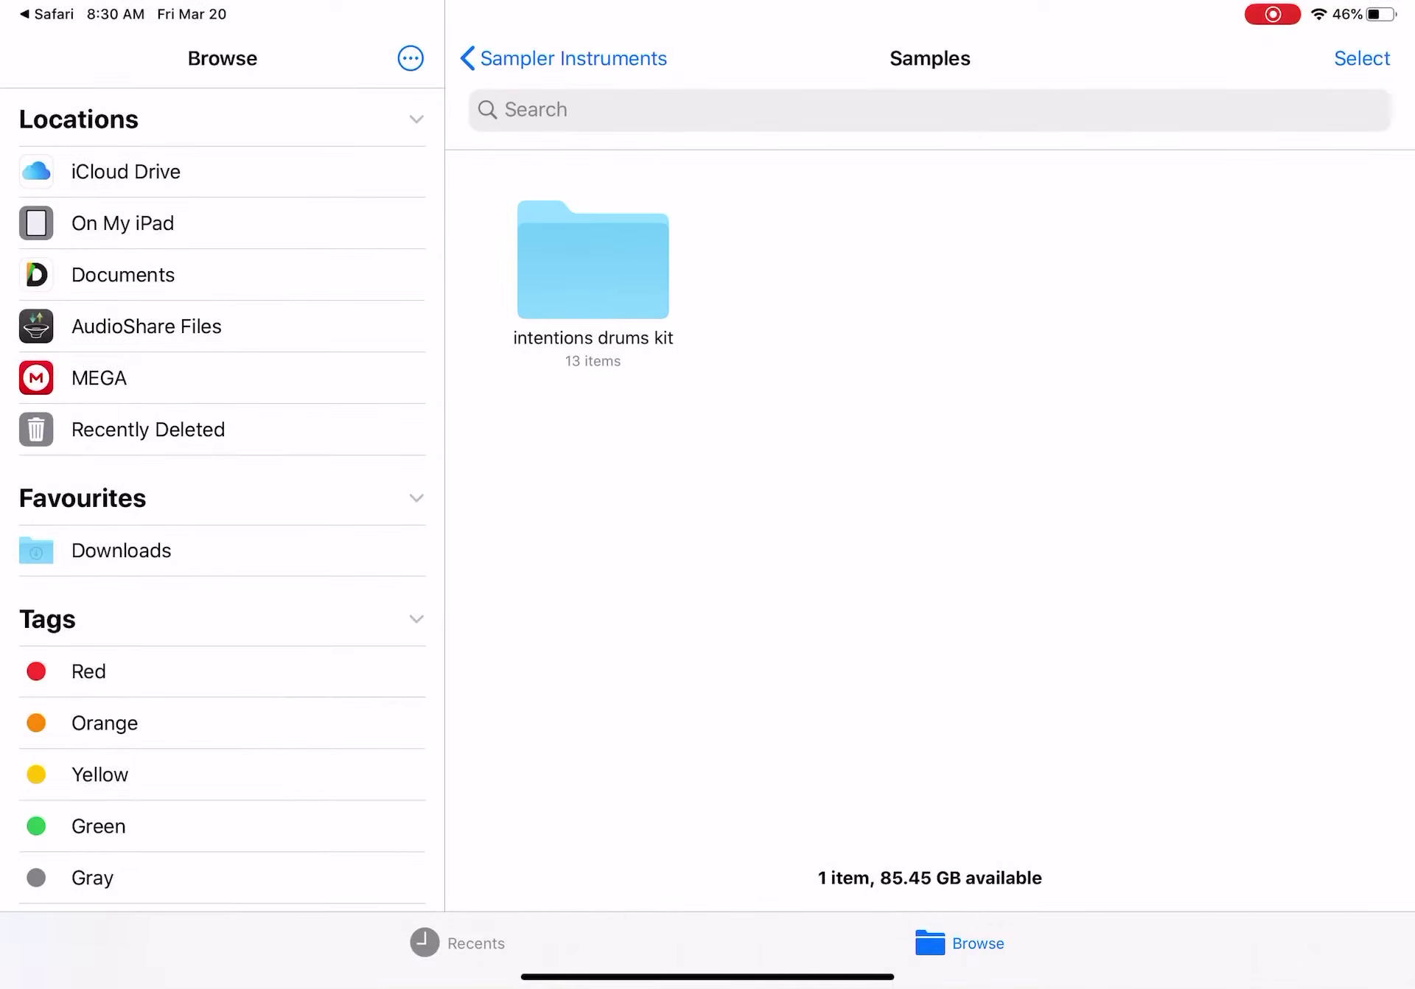
{"action": "left_click", "coordinate": [221, 223]}
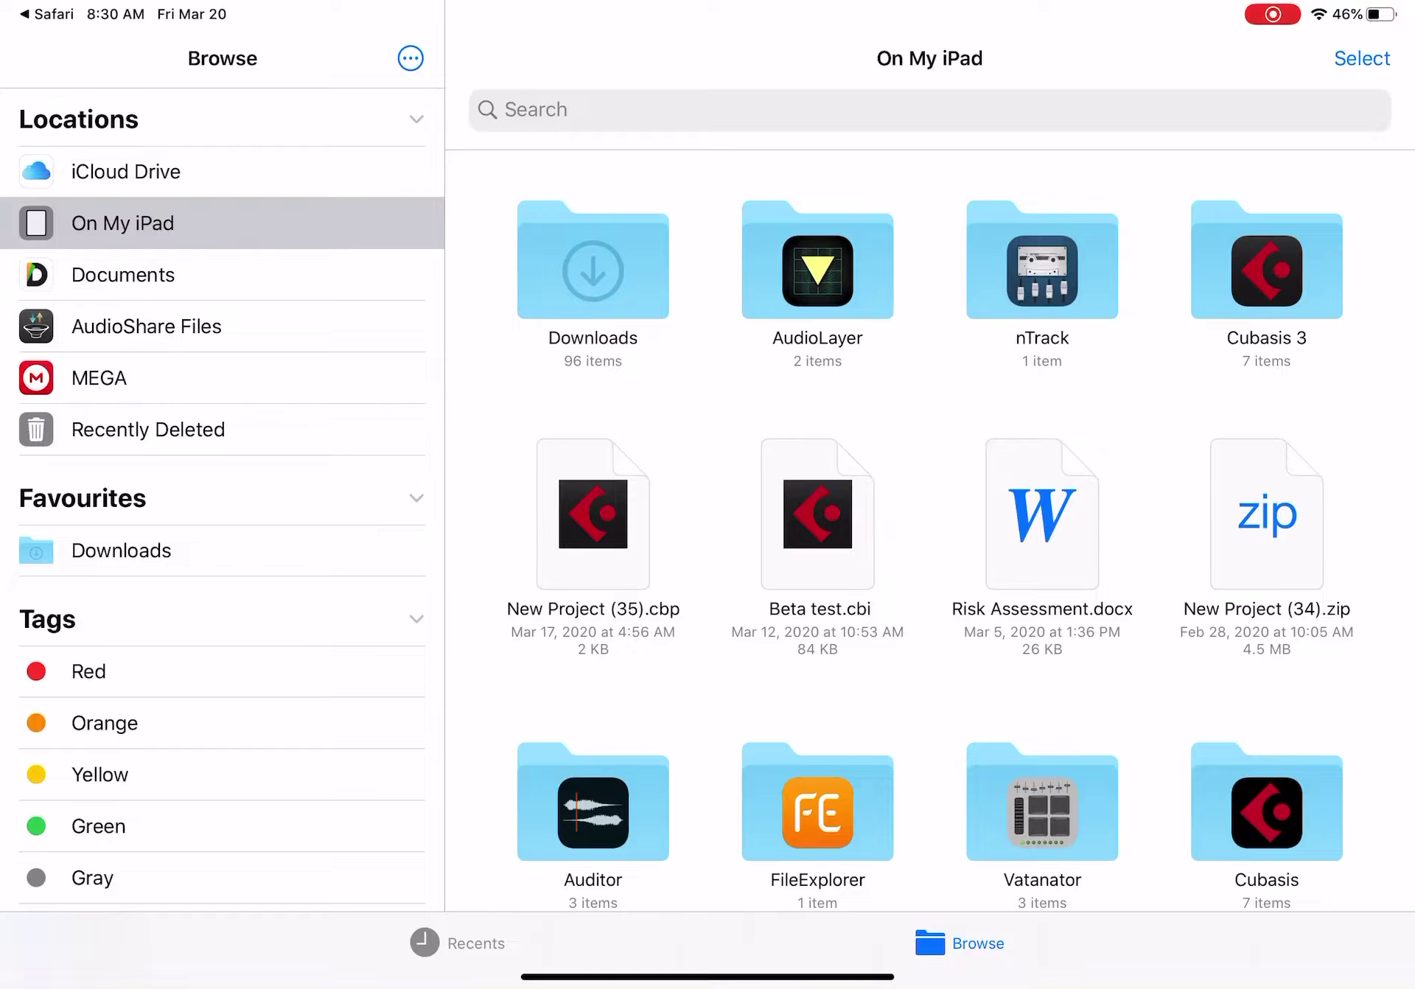
{"action": "left_click", "coordinate": [817, 265]}
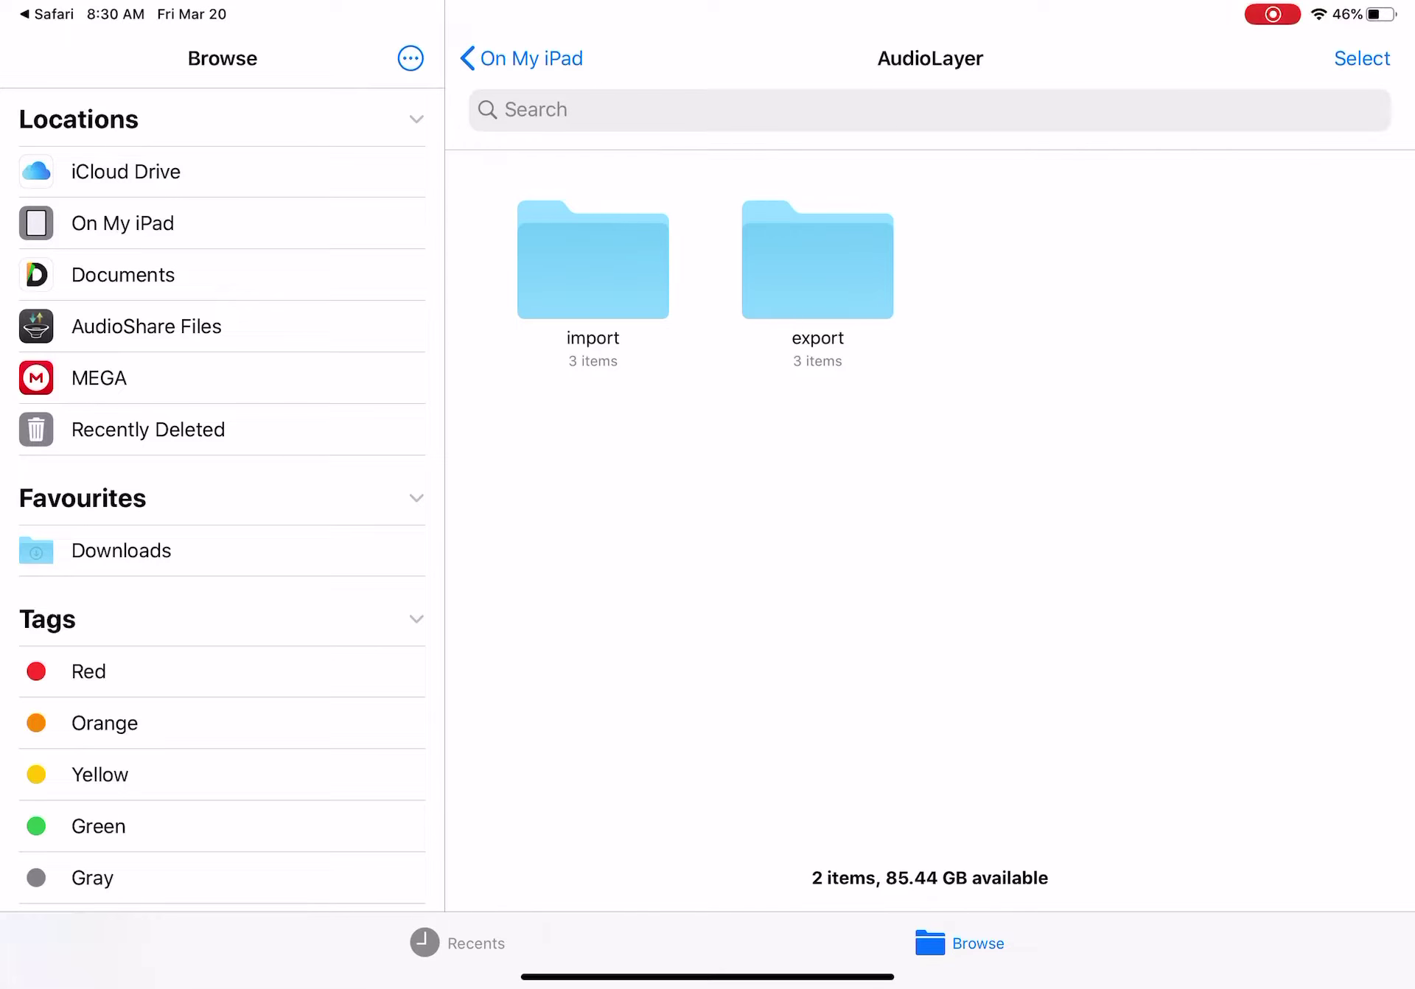
{"action": "left_click", "coordinate": [592, 265]}
- Paste the kit folder into import, replacing the existing copy, and open it
{"action": "left_click", "coordinate": [817, 531]}
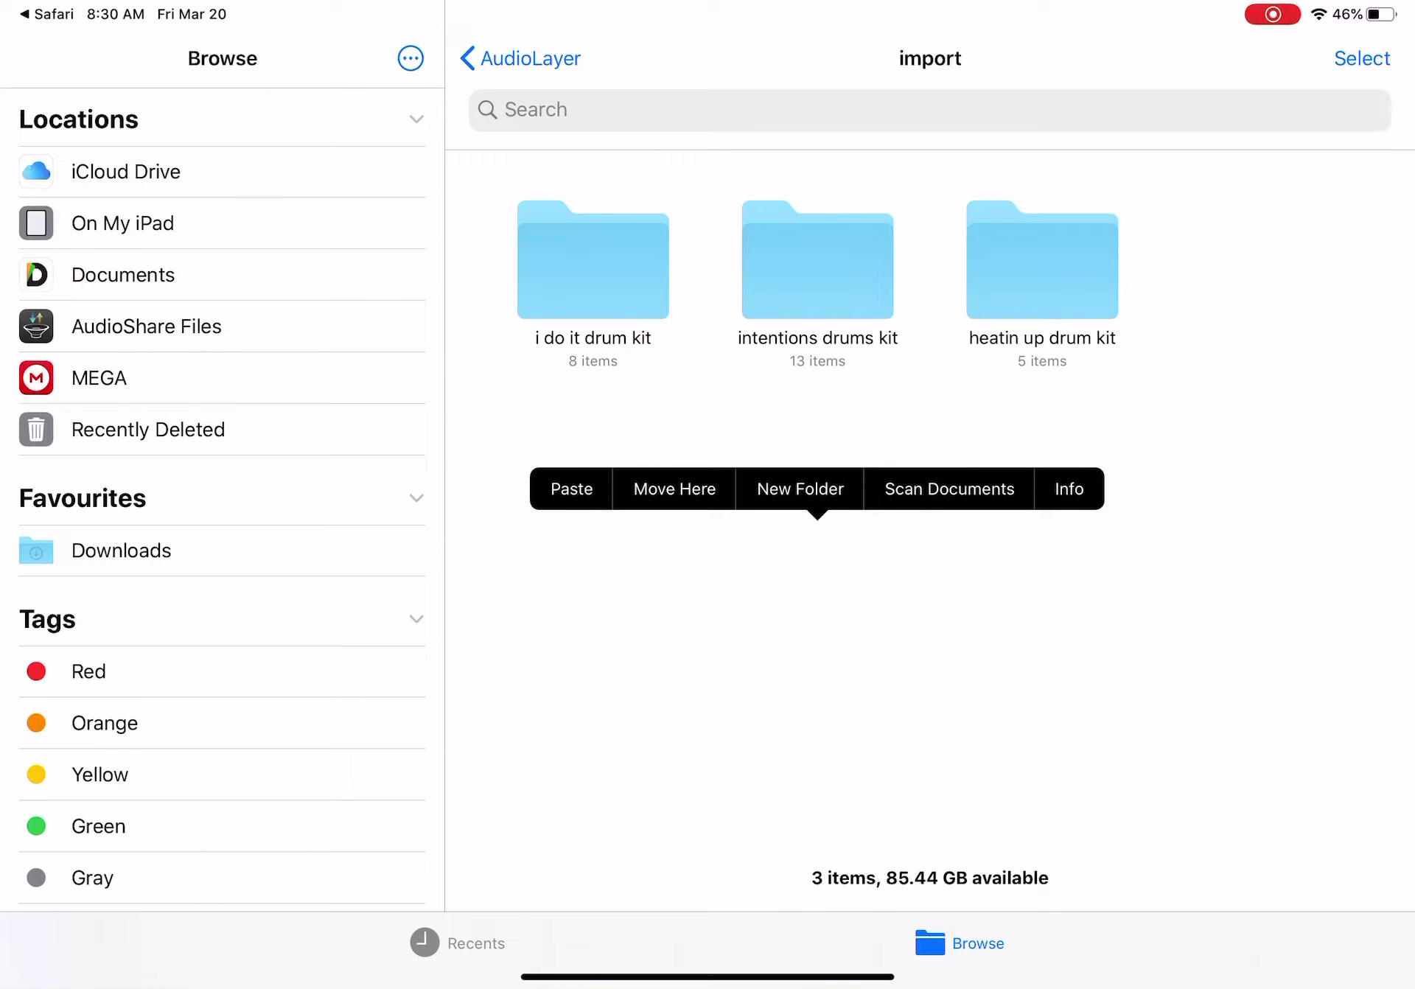
{"action": "left_click", "coordinate": [570, 488]}
{"action": "left_click", "coordinate": [708, 512]}
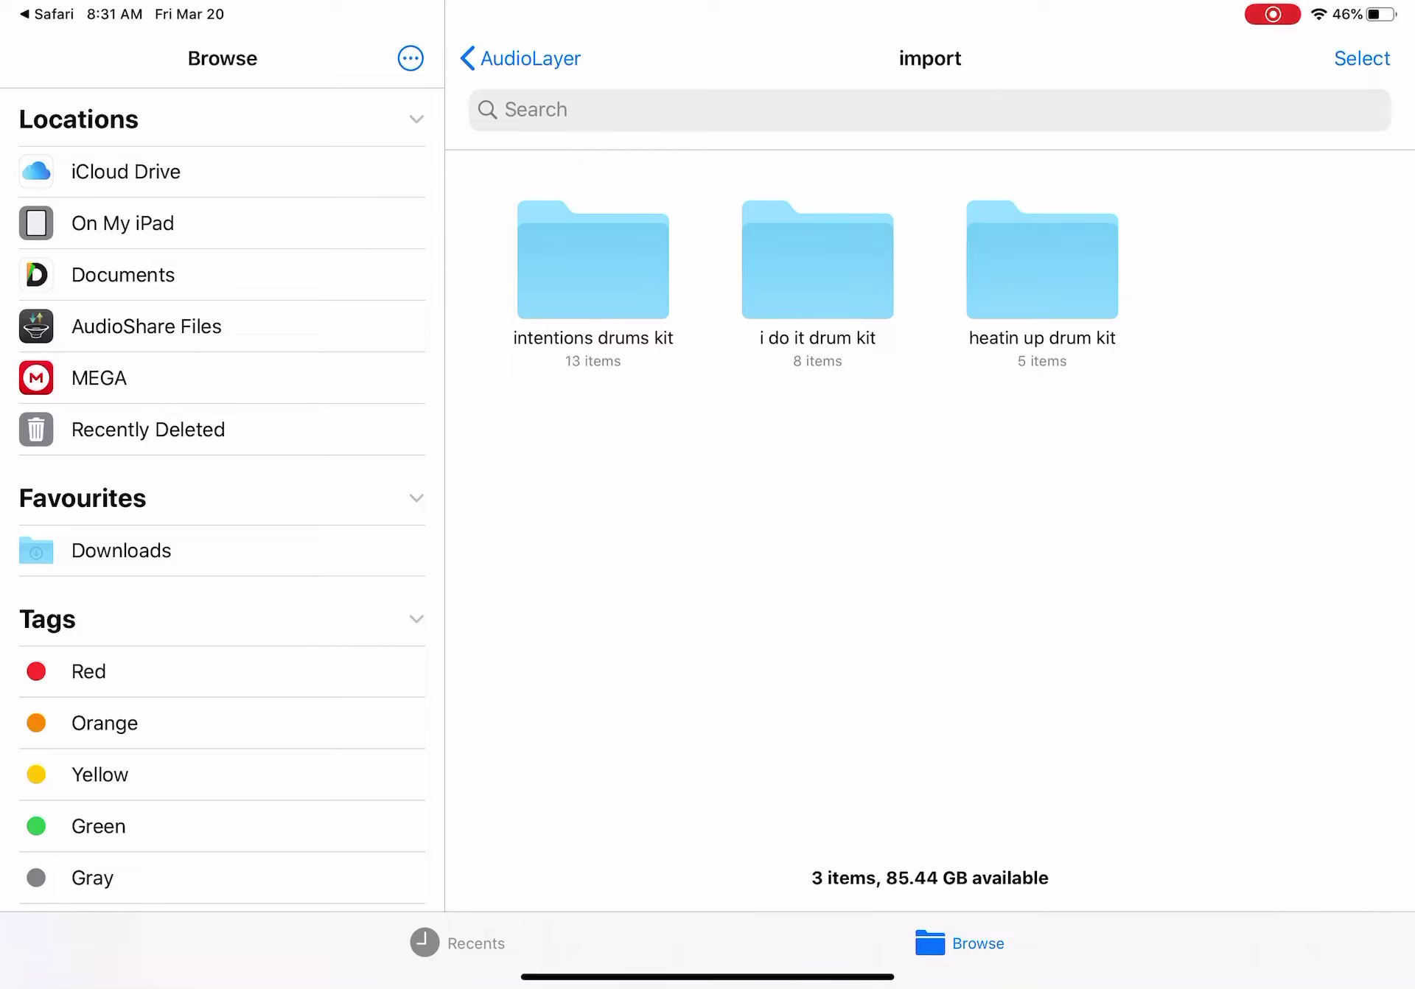
{"action": "left_click", "coordinate": [592, 265]}
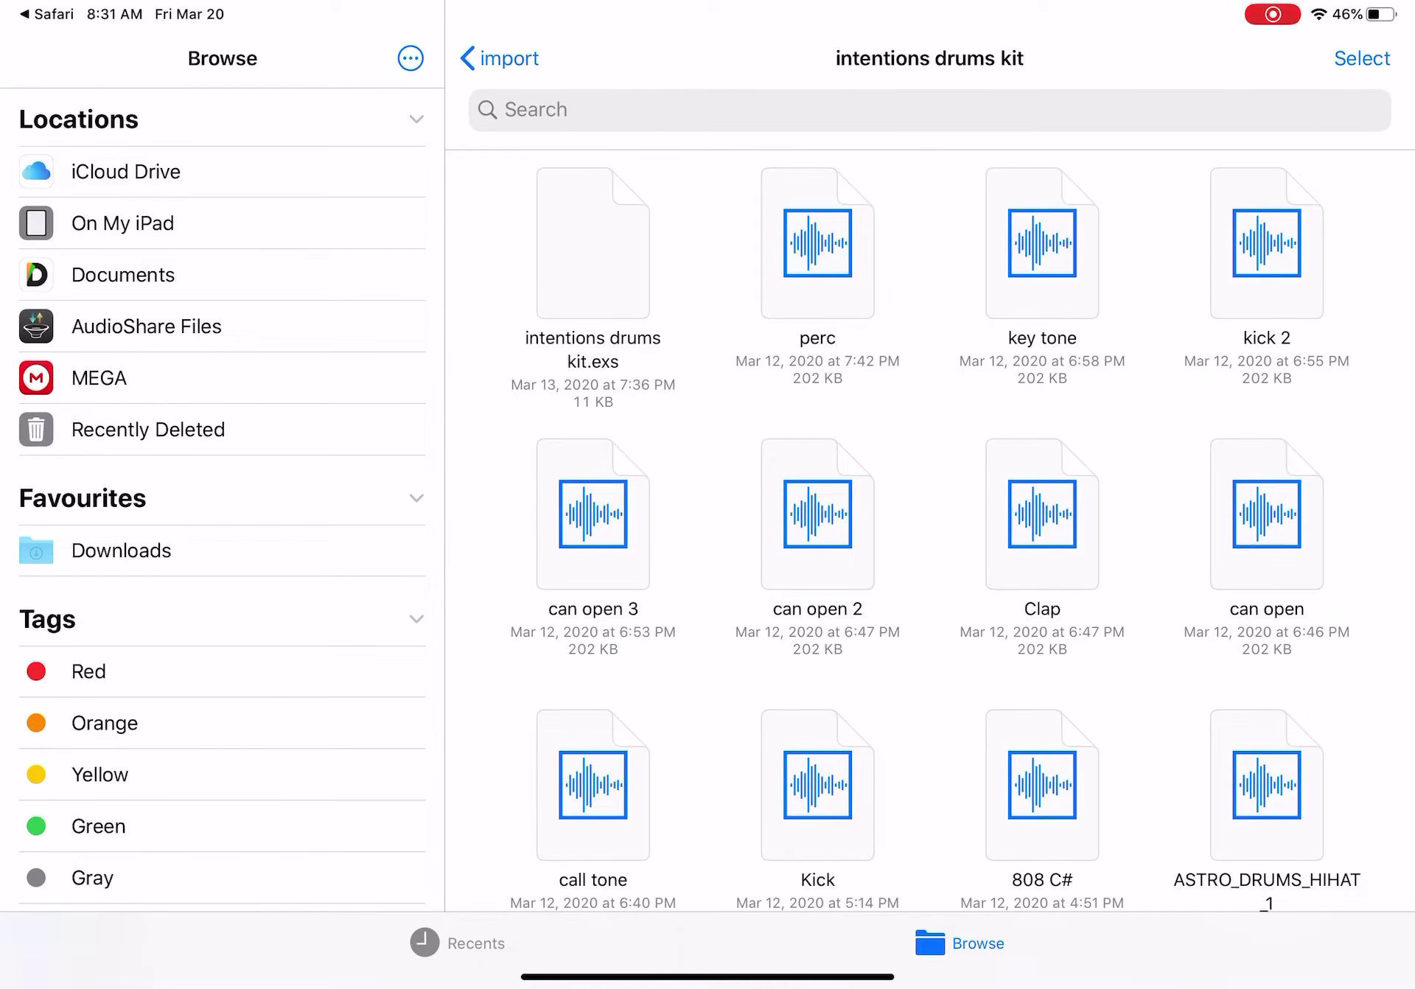
{"action": "left_click", "coordinate": [592, 244]}
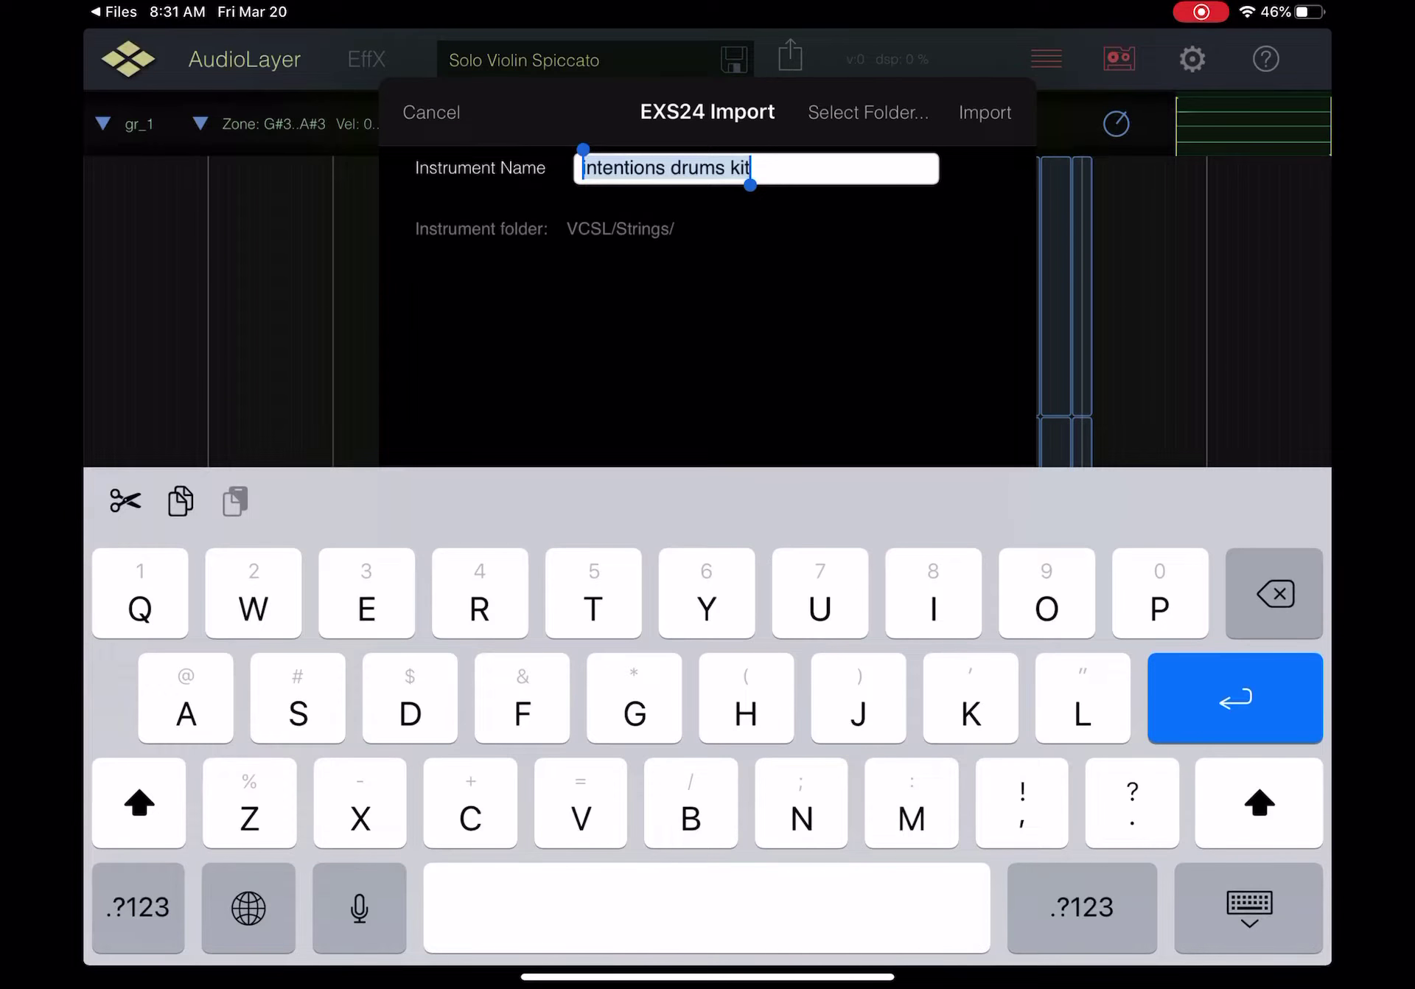
- Import the intentions drums kit EXS24 file, dismiss the success alert, and play a test note
{"action": "left_click", "coordinate": [984, 112]}
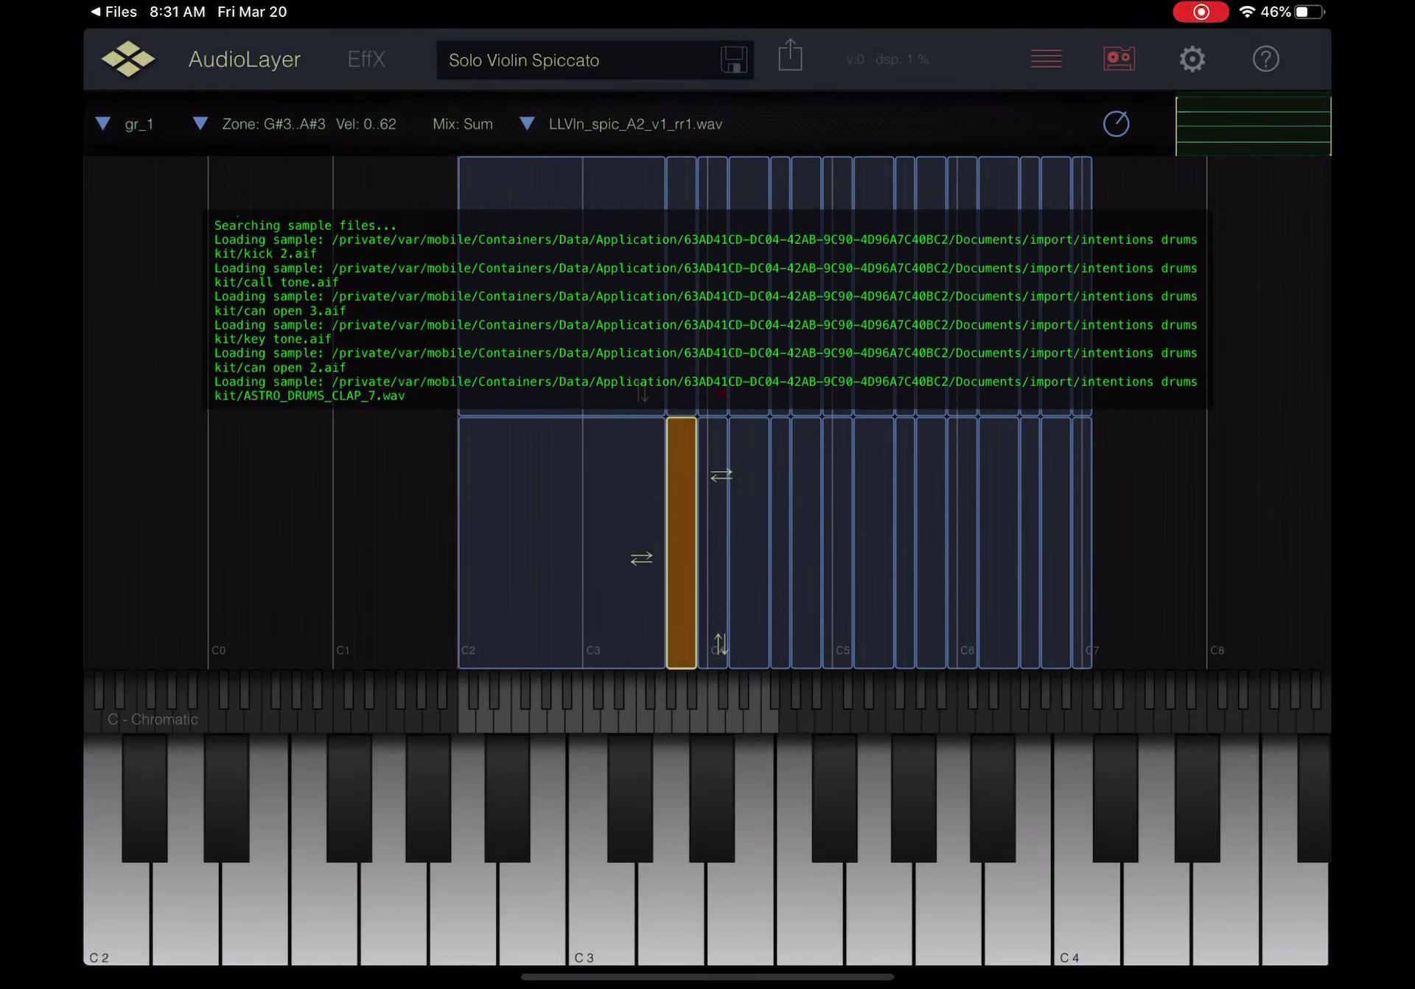
{"action": "left_click", "coordinate": [706, 546]}
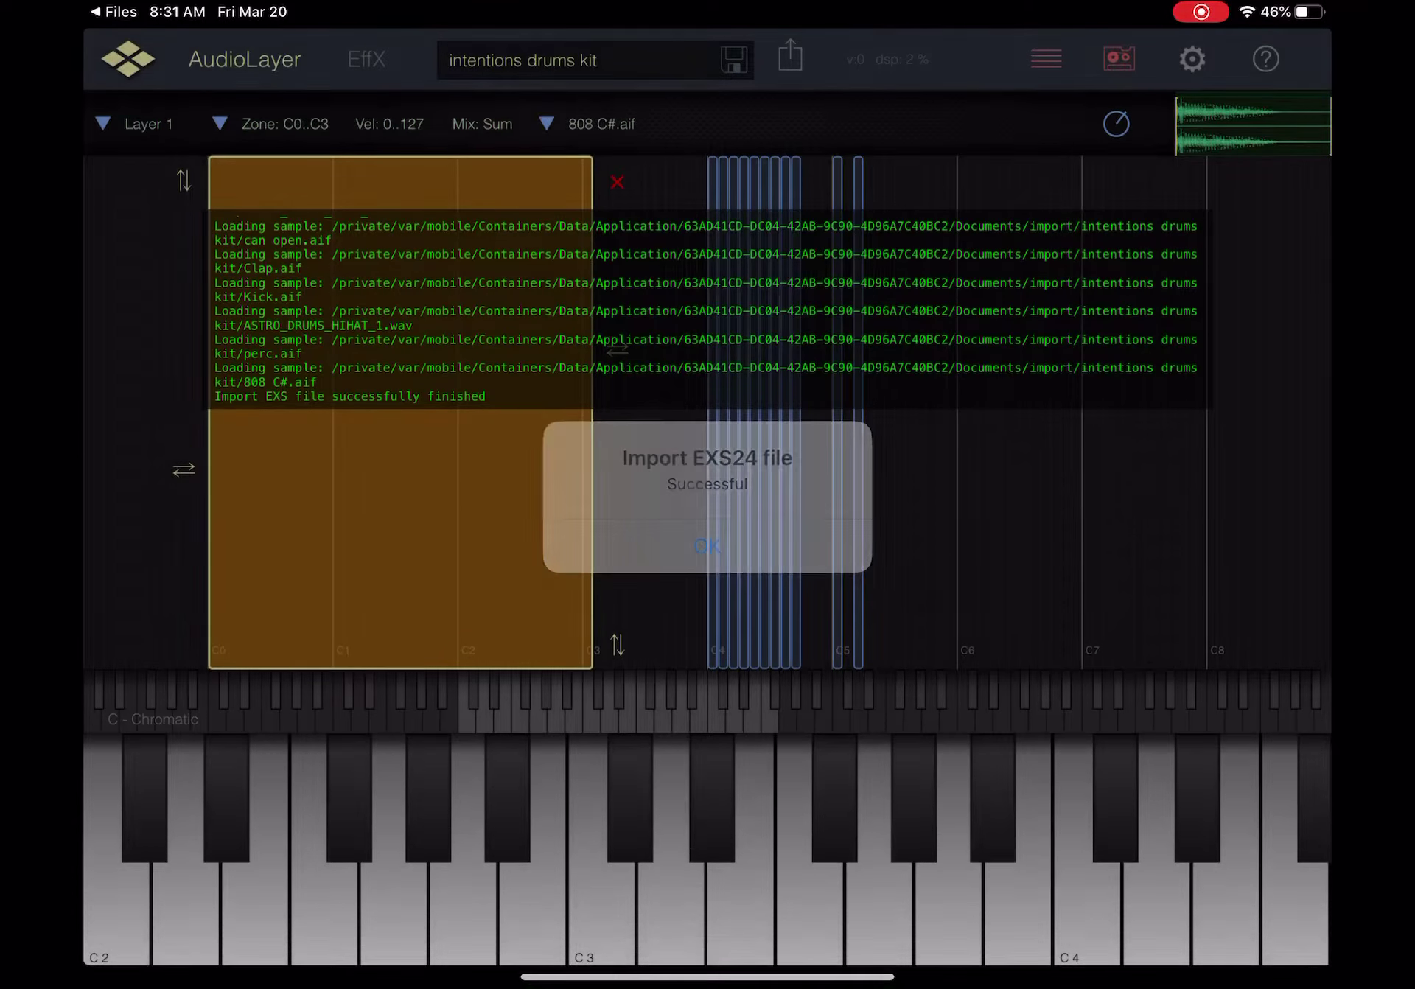
{"action": "left_click", "coordinate": [324, 885]}
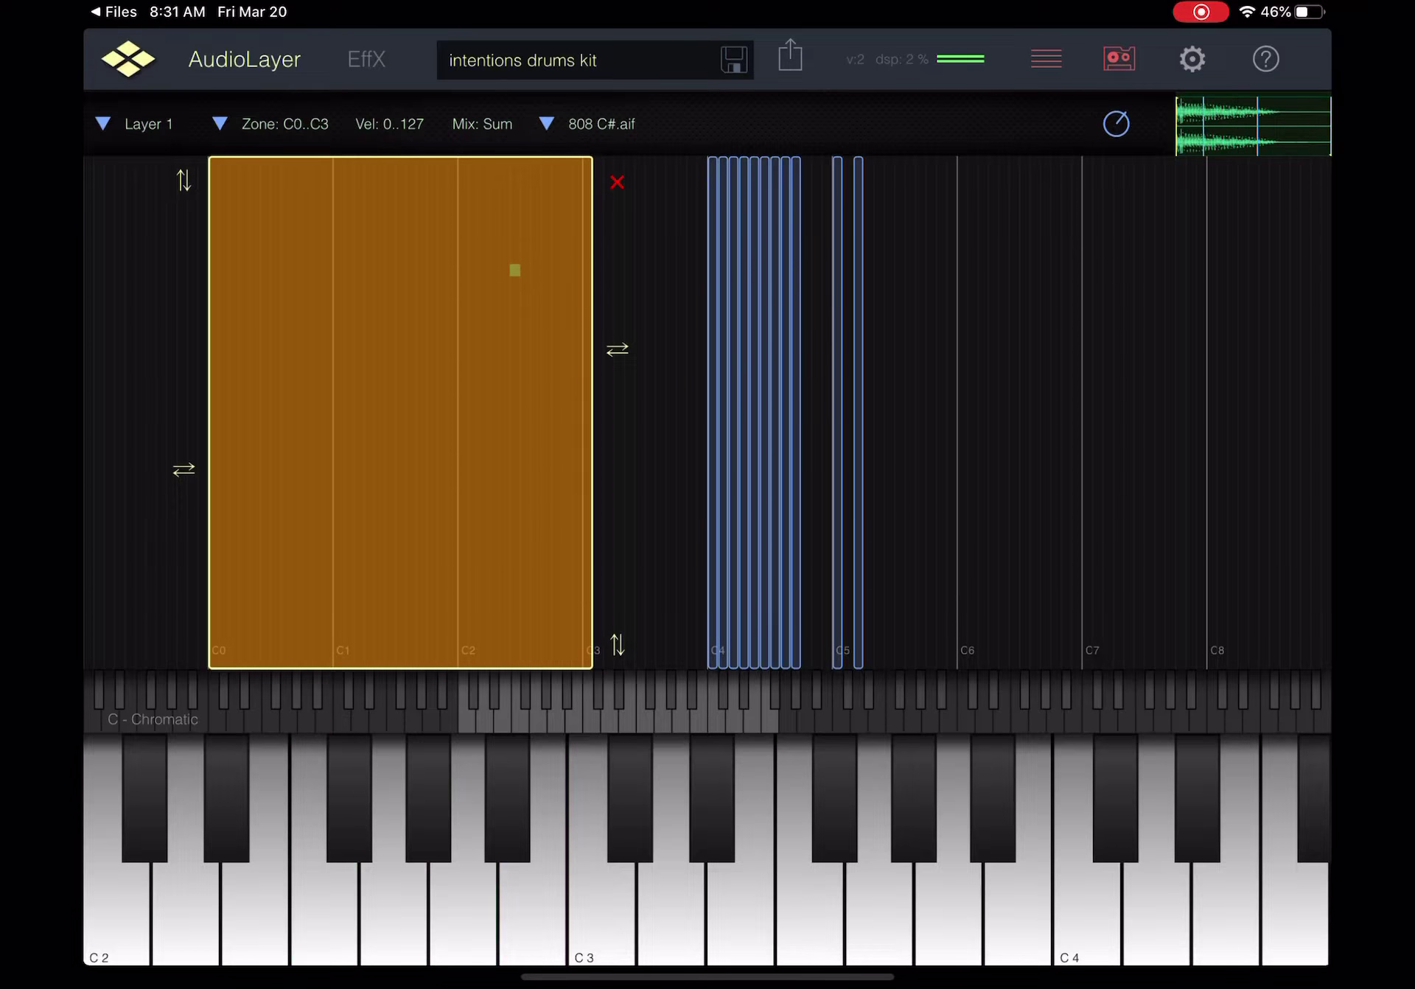
- Switch back to Files and reopen On My iPad > AudioLayer > import > intentions drums kit
{"action": "left_click_drag", "start_coordinate": [707, 976], "coordinate": [708, 663]}
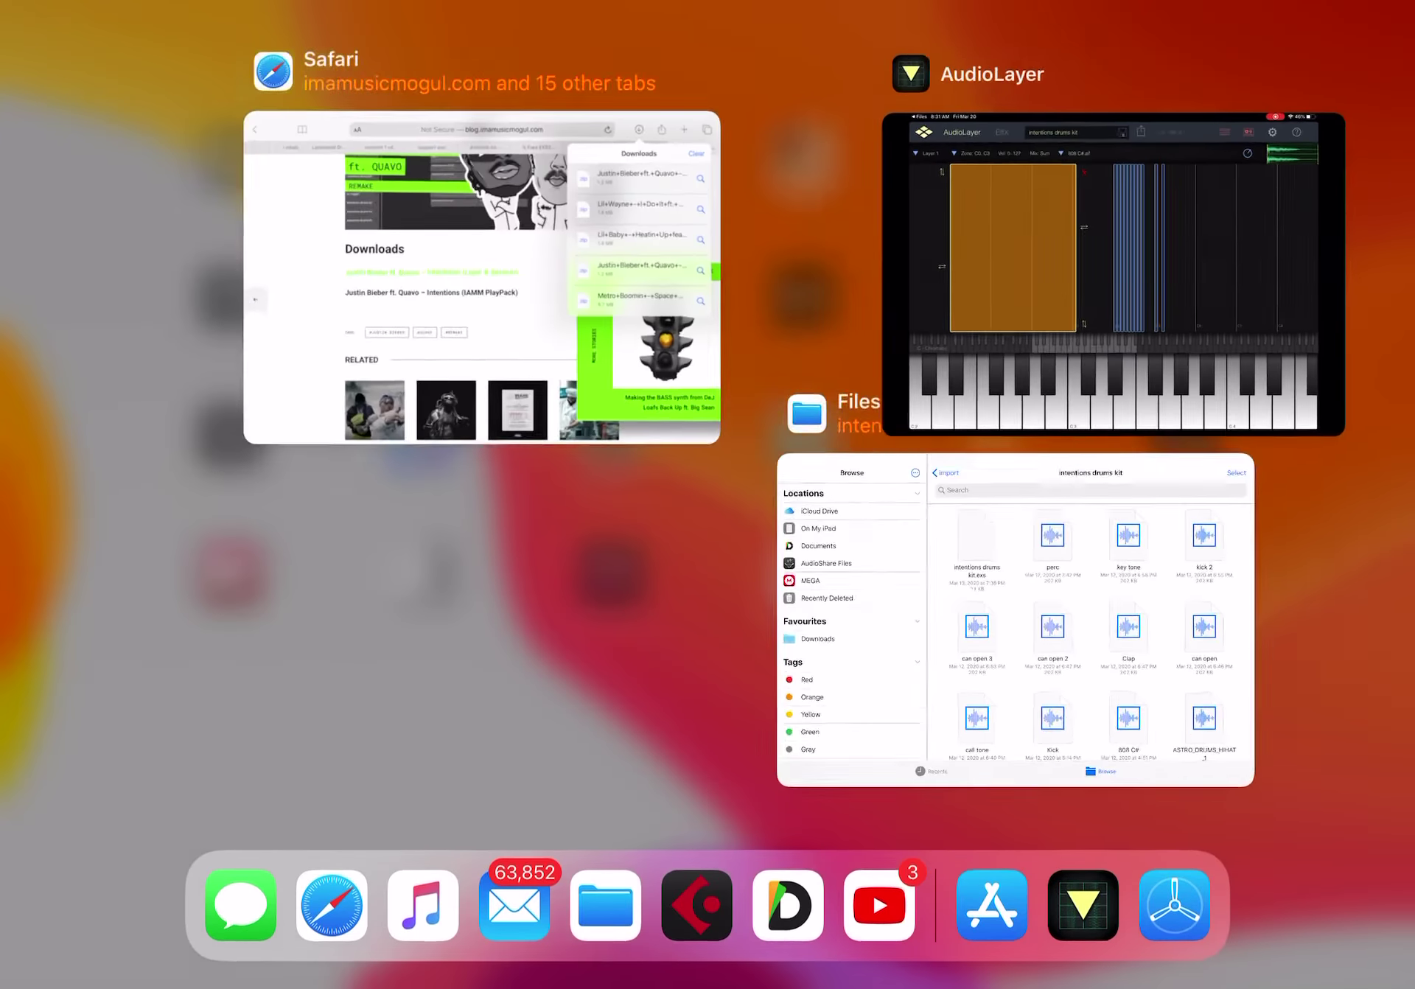
{"action": "left_click", "coordinate": [1061, 619]}
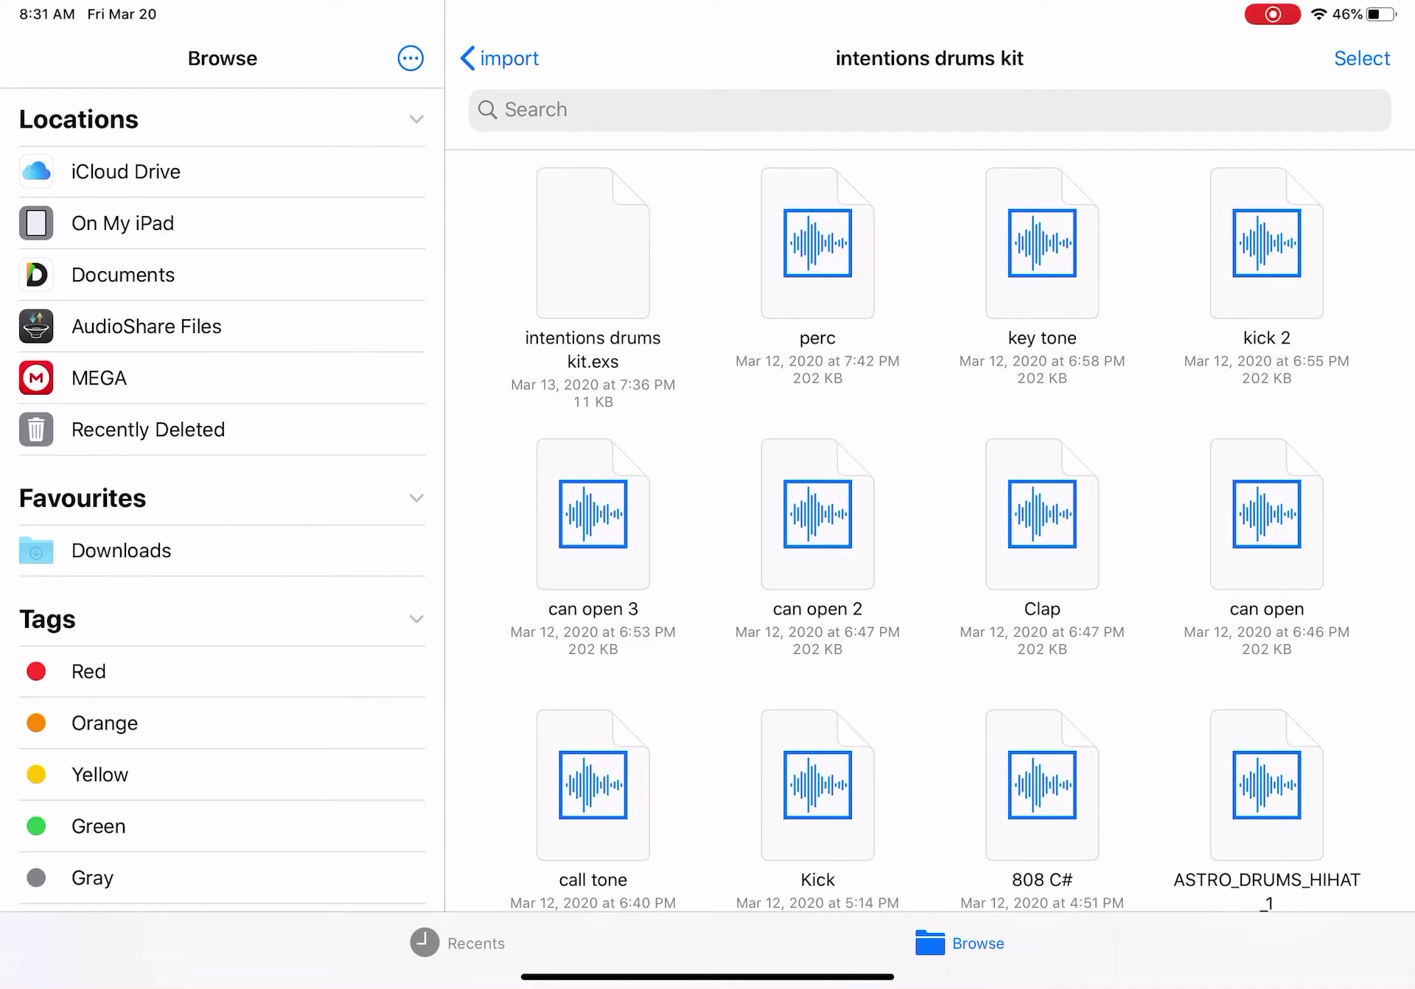
{"action": "left_click", "coordinate": [497, 57]}
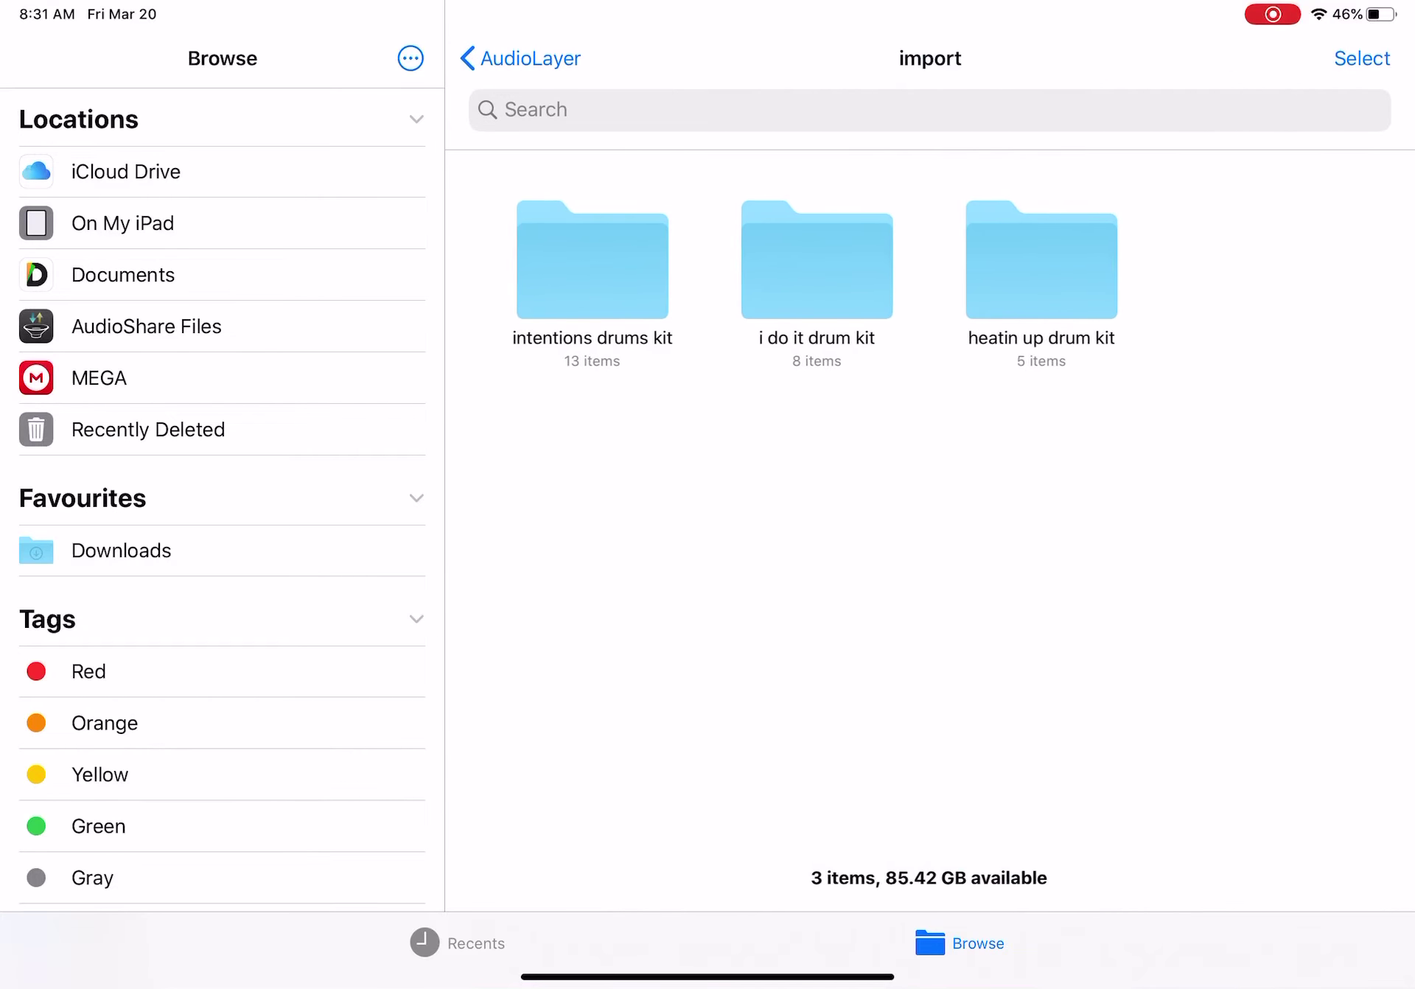
{"action": "left_click", "coordinate": [508, 57]}
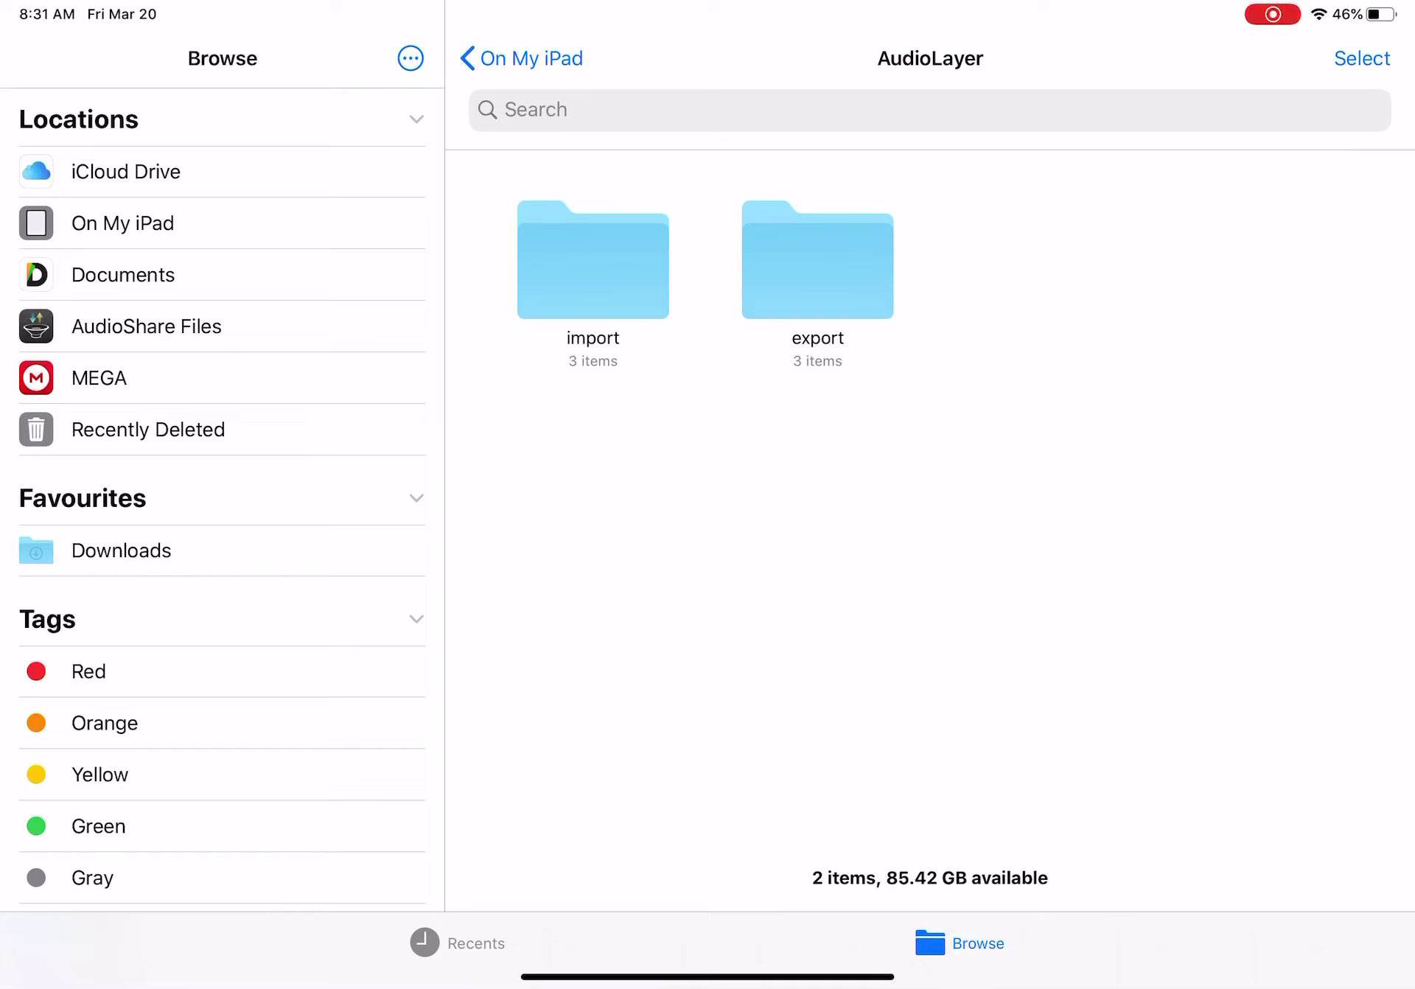
{"action": "left_click", "coordinate": [531, 57]}
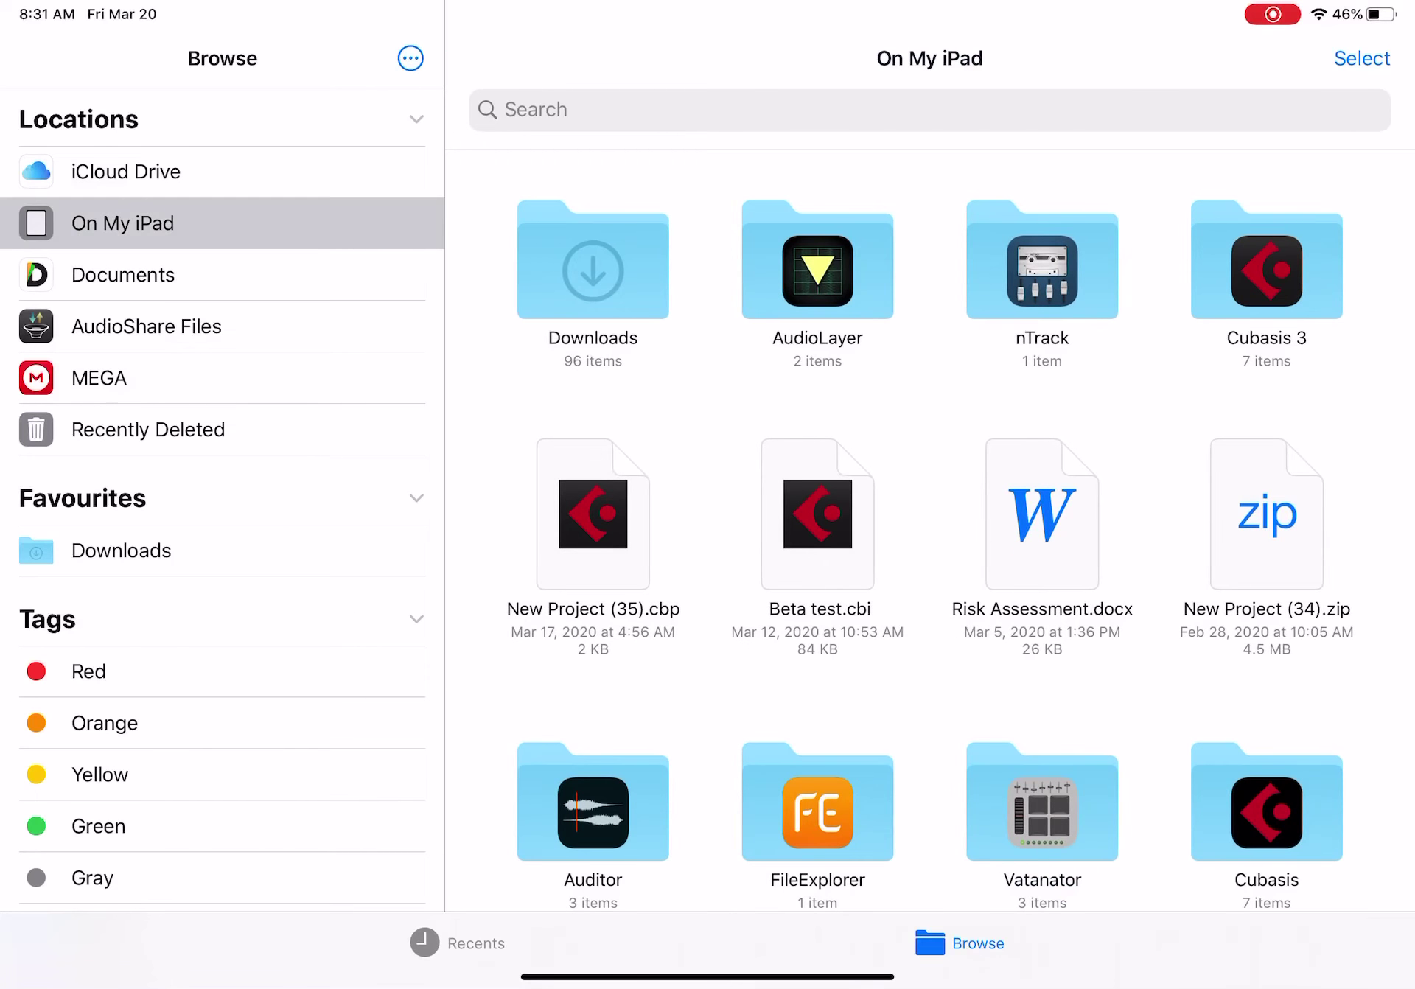
{"action": "left_click", "coordinate": [817, 265]}
{"action": "left_click", "coordinate": [592, 265]}
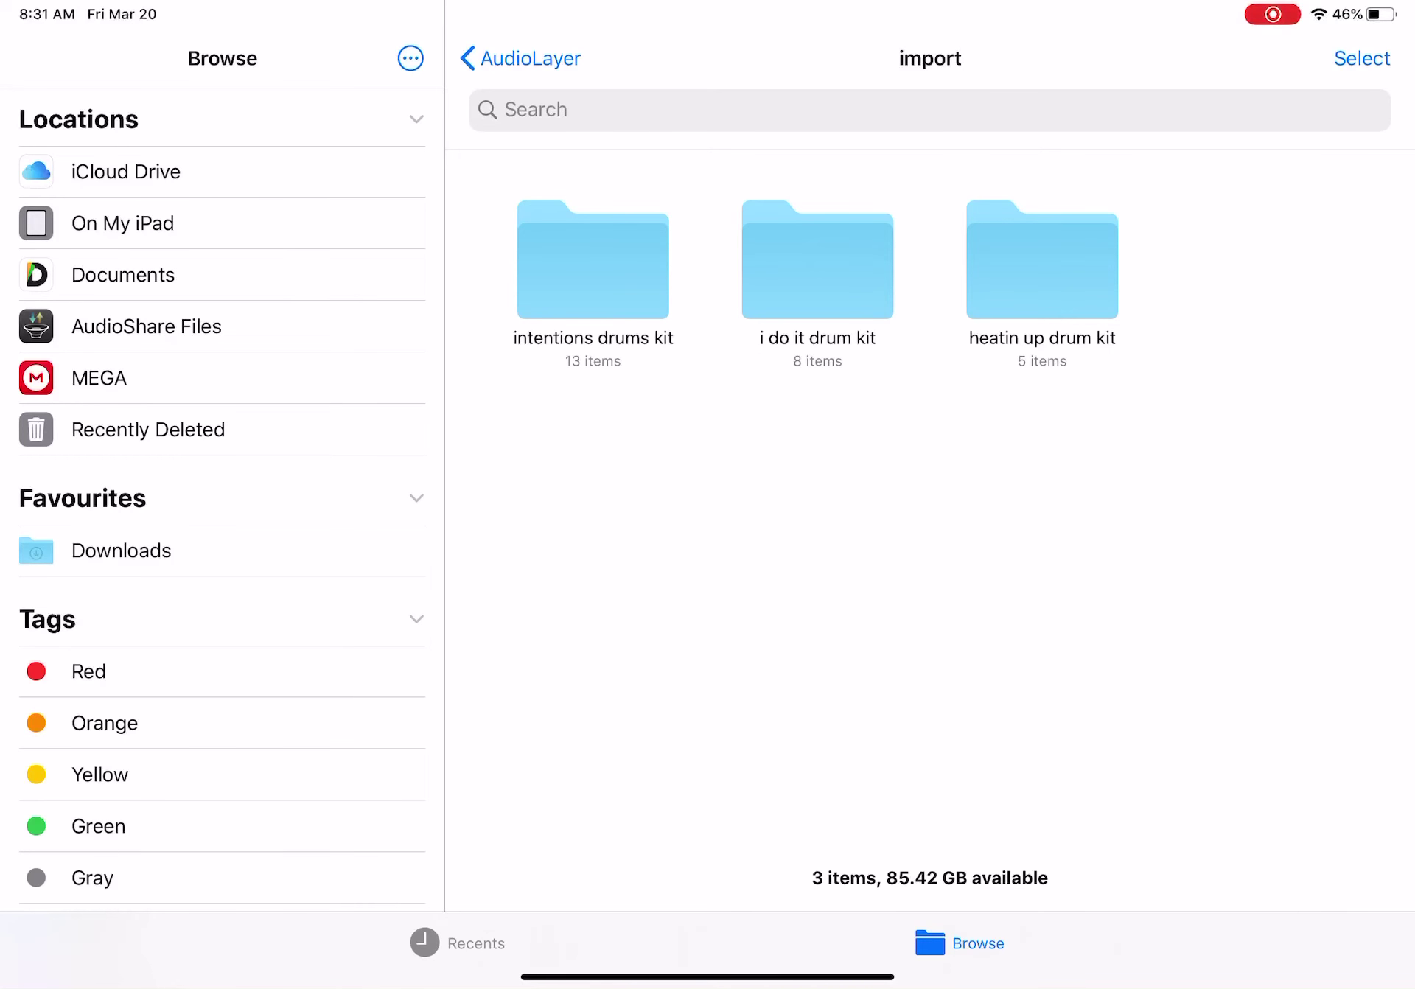
{"action": "left_click", "coordinate": [593, 260]}
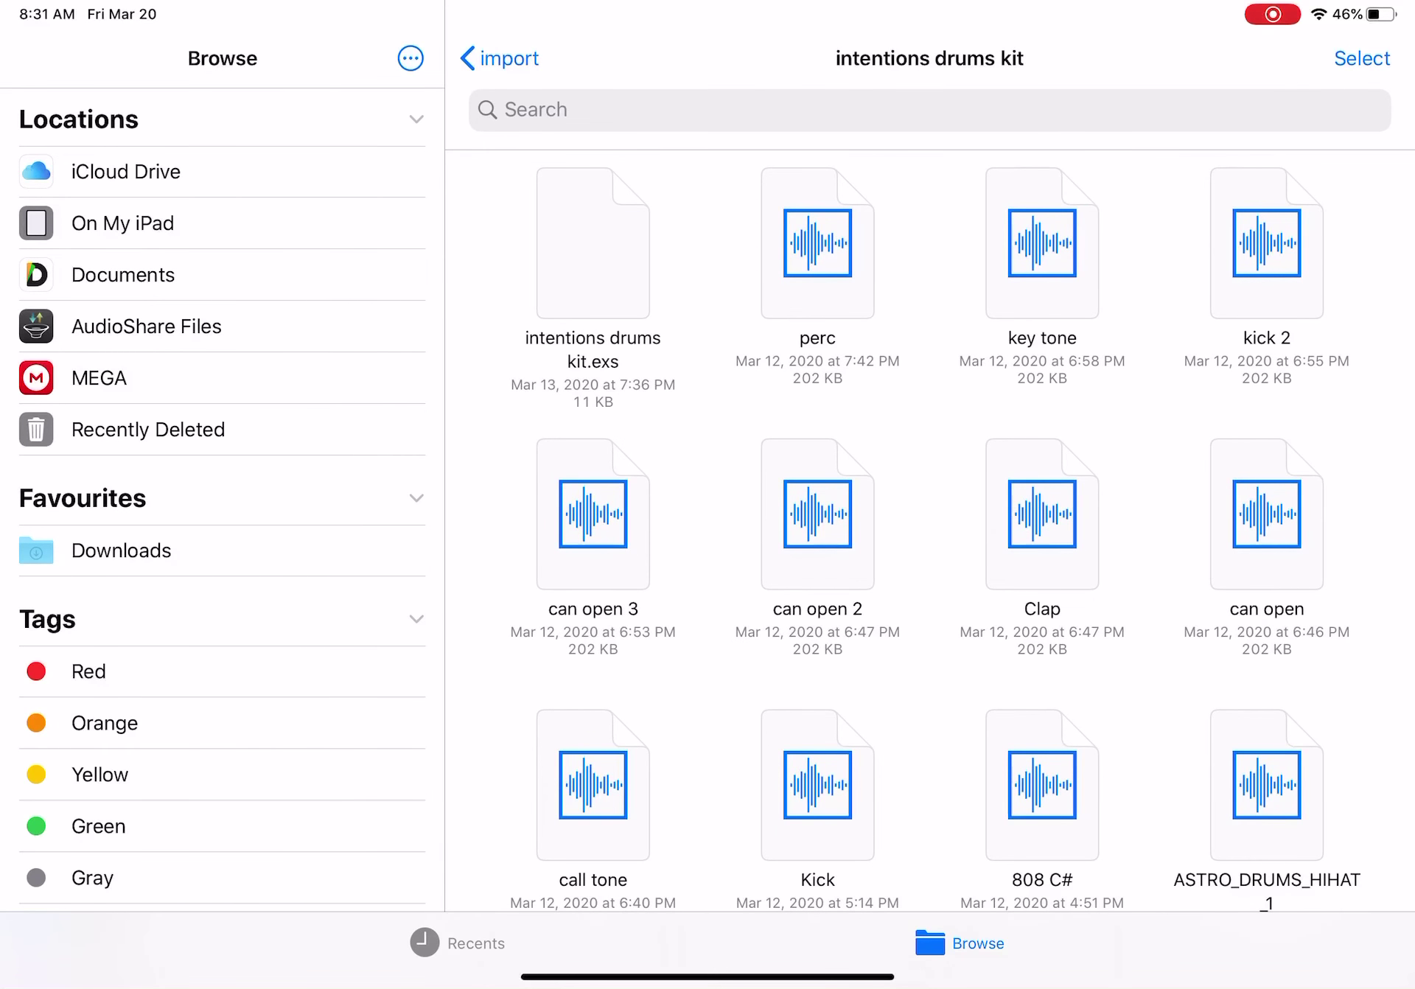